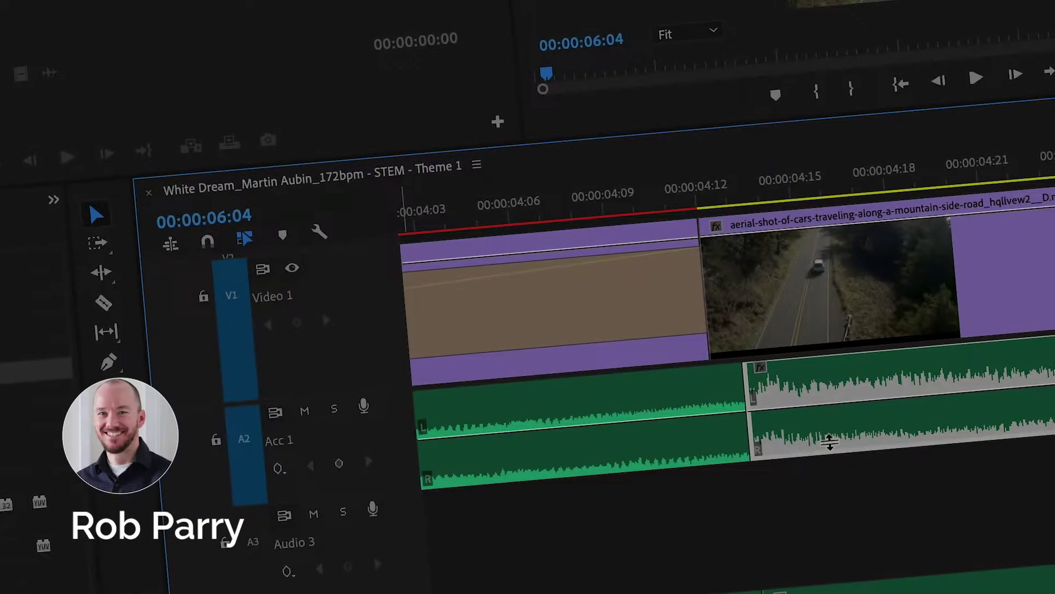
# Drag the audio clip from track A2 down onto the Audio 3 track
pyautogui.moveTo(830, 443); pyautogui.dragTo(789, 502)
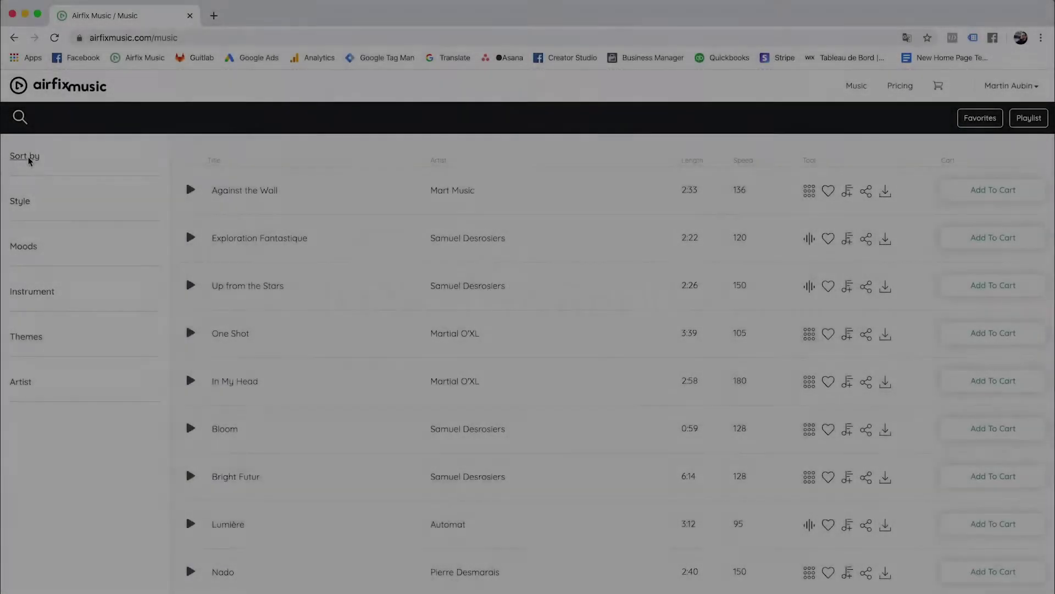
# Sort the Airfix Music catalogue to show only customizable tracks
pyautogui.click(27, 157)
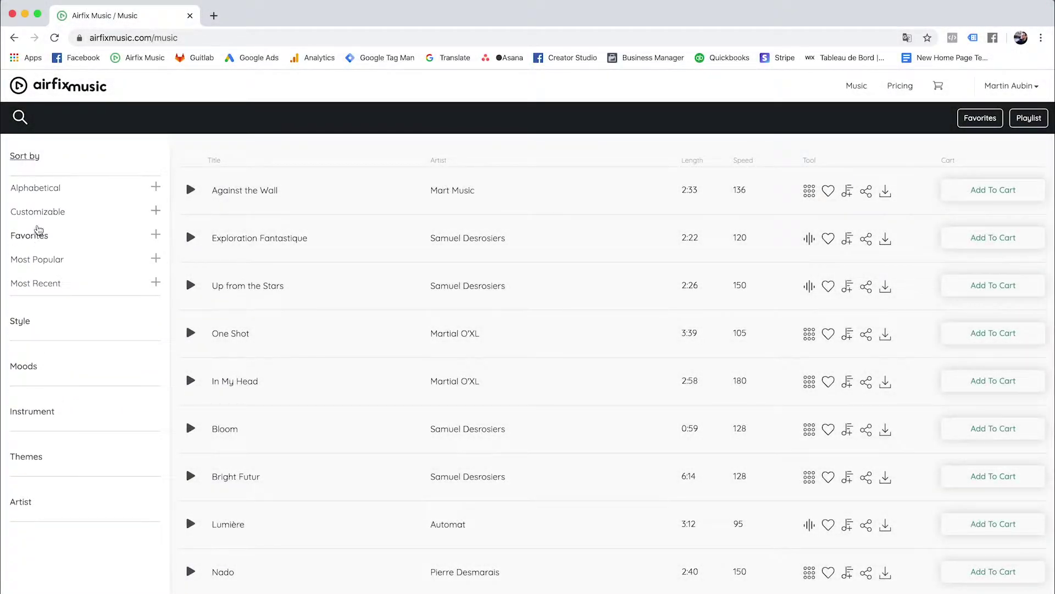
pyautogui.click(38, 213)
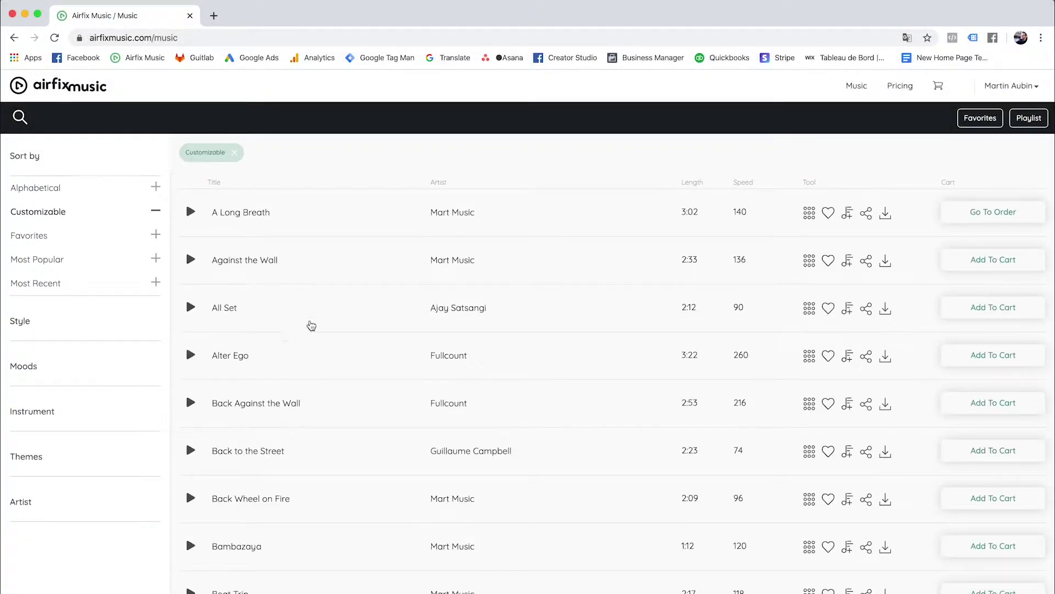
pyautogui.scroll(-2, 329, 385)
# Set Back Wheel on Fire's mix to the Theme 1, Acc 1 and Rhythm 1 stems
pyautogui.click(358, 438)
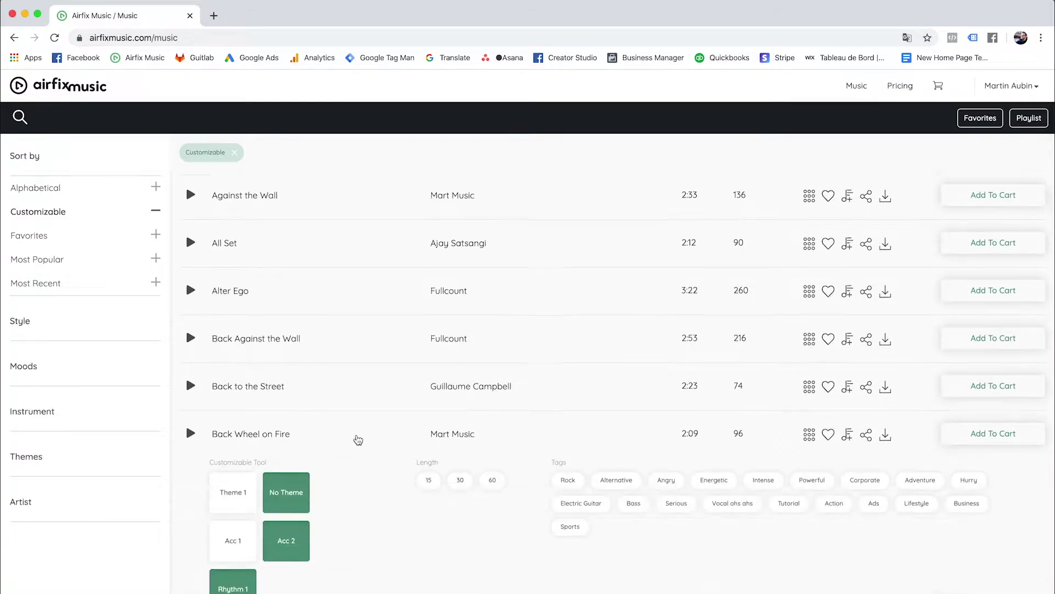
pyautogui.scroll(-3, 358, 438)
pyautogui.click(240, 366)
pyautogui.click(240, 408)
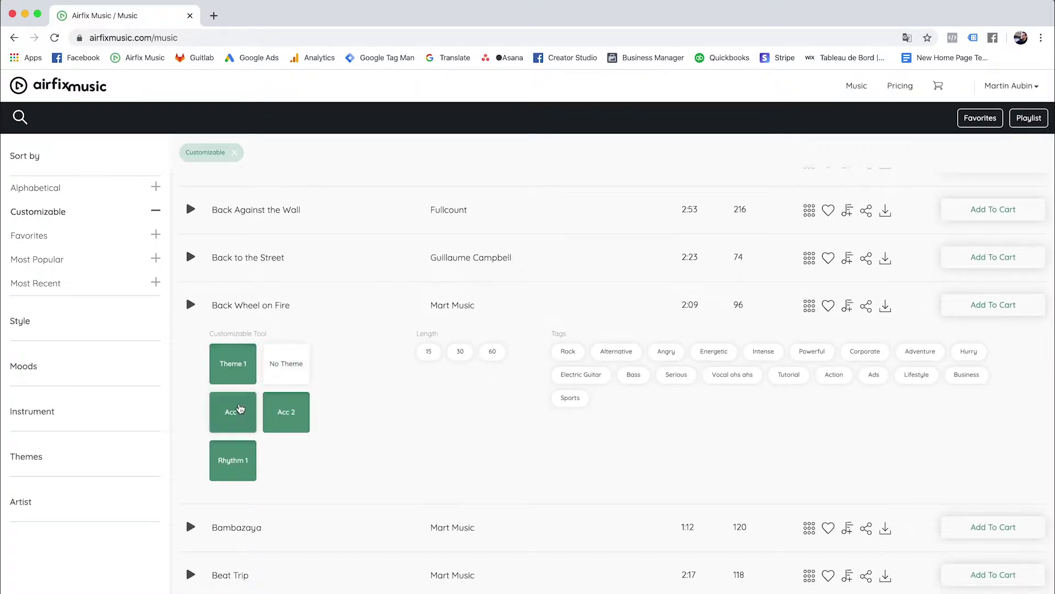
pyautogui.click(240, 408)
pyautogui.click(284, 414)
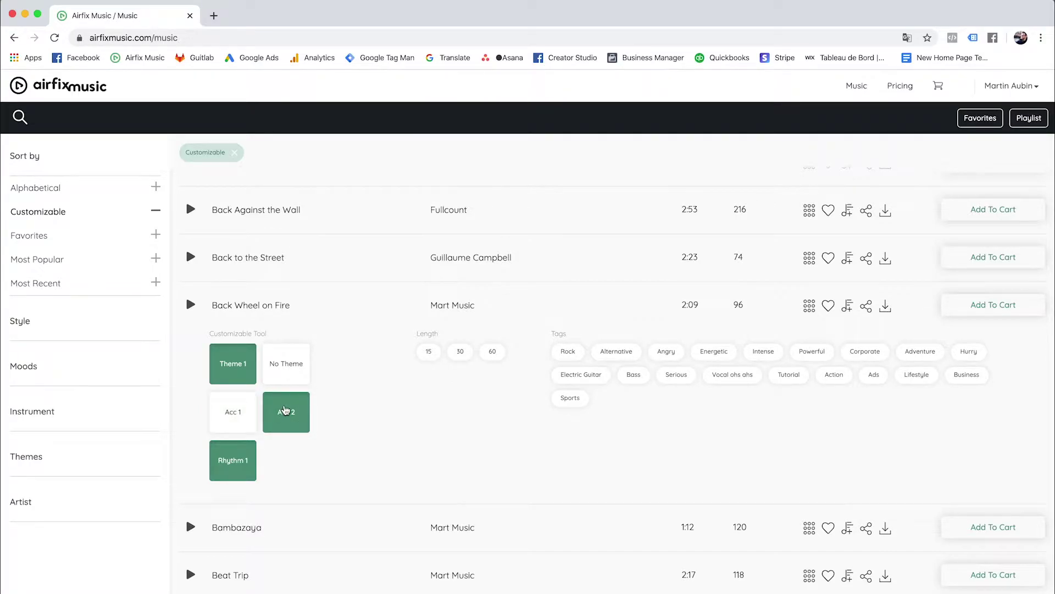
pyautogui.click(285, 384)
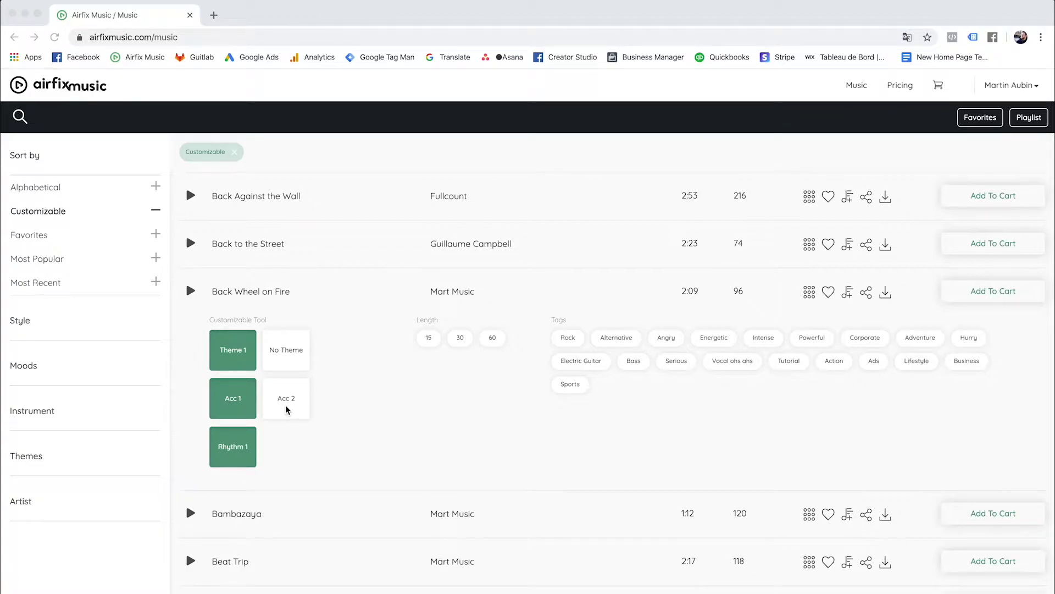
# Download the stems of the A Long Breath order from My Orders
pyautogui.click(1033, 87)
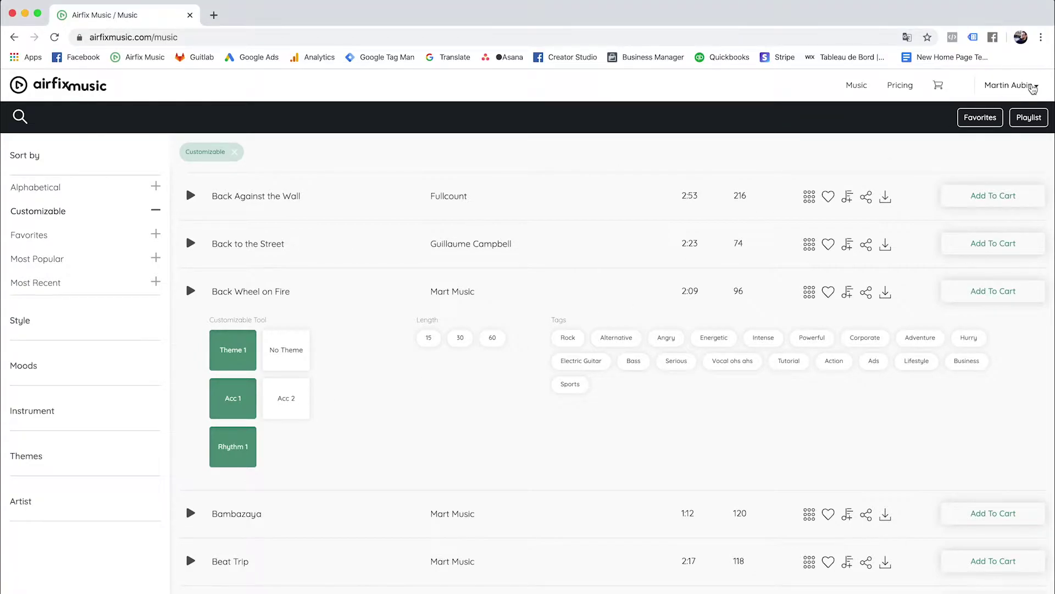
pyautogui.click(956, 317)
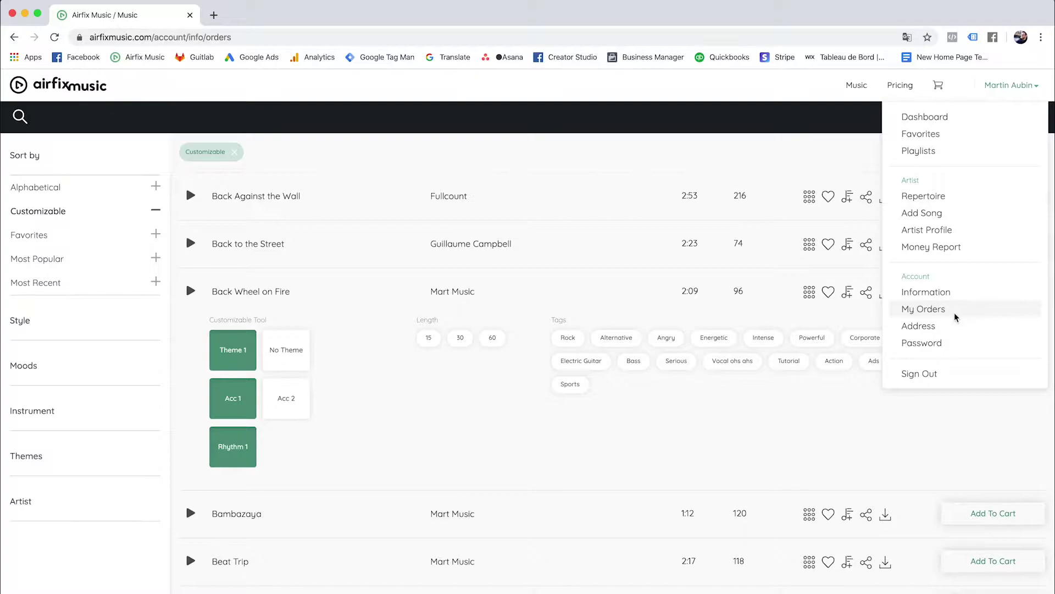
pyautogui.click(642, 264)
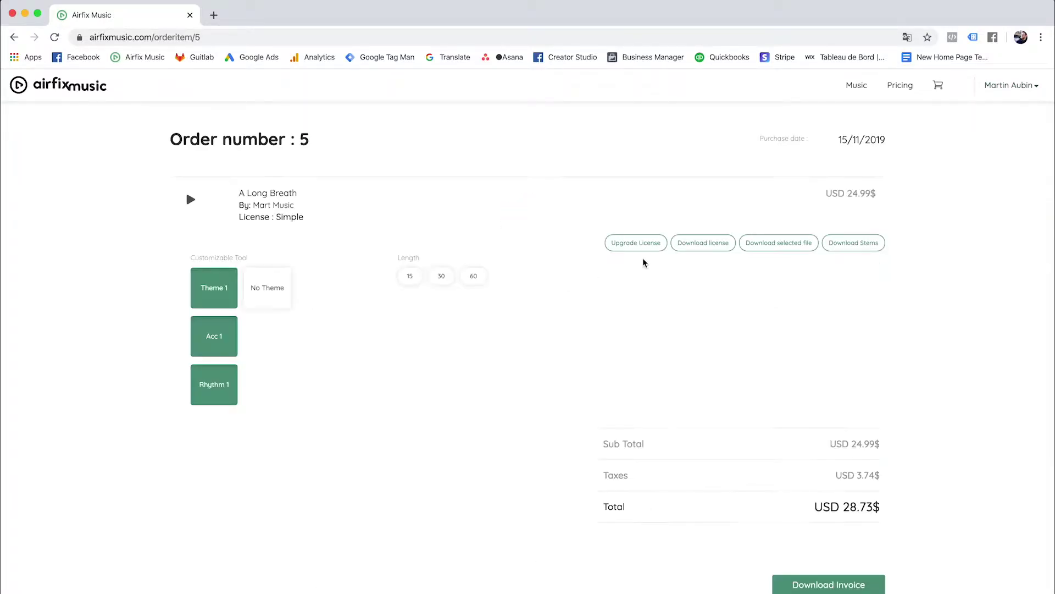
pyautogui.click(836, 247)
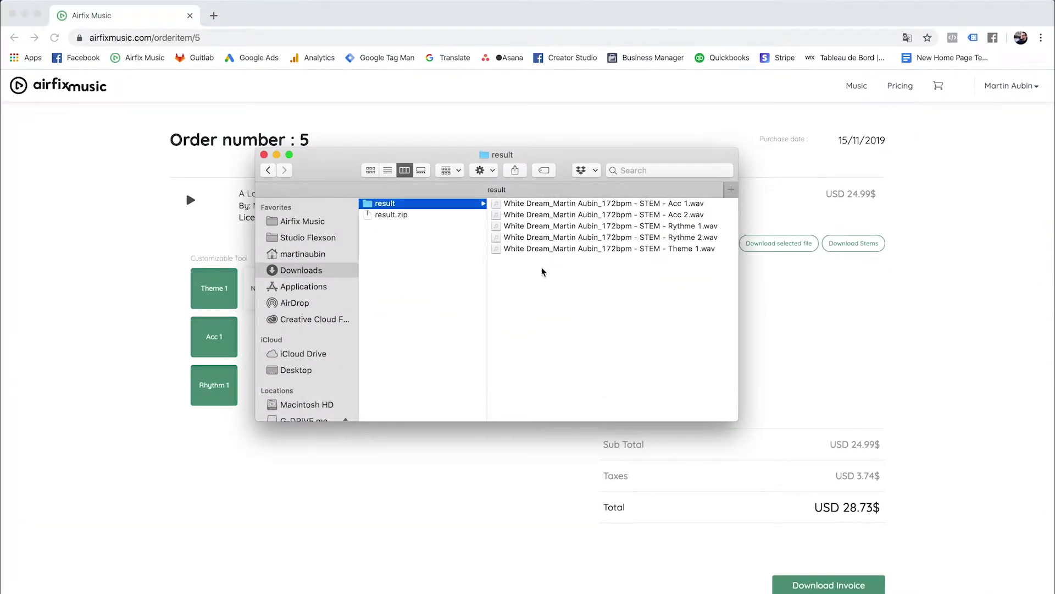
# Select all five STEM .wav files in the downloaded result folder
pyautogui.click(722, 372)
pyautogui.moveTo(586, 289); pyautogui.dragTo(585, 205)
pyautogui.hscroll(-3, 522, 263)
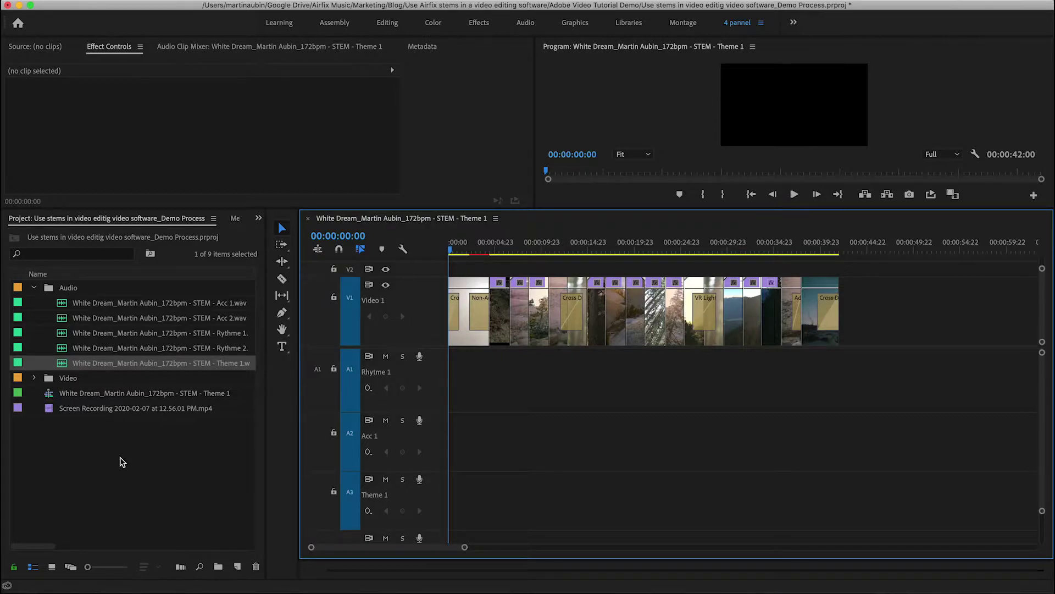
# Place the Rythme 1 stem on audio track A1
pyautogui.click(172, 333)
pyautogui.click(199, 307)
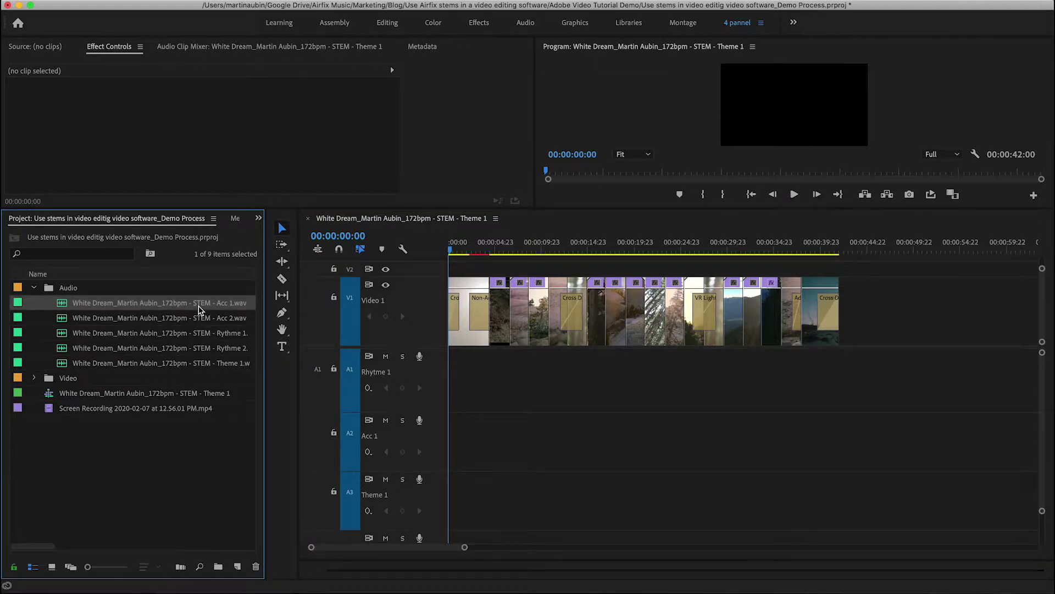
pyautogui.click(197, 363)
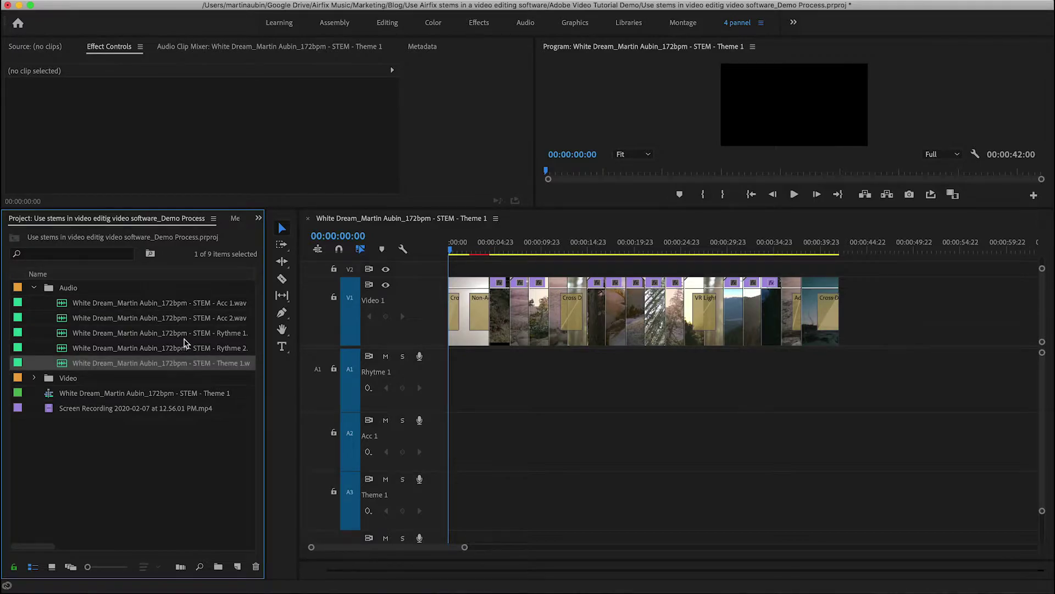
pyautogui.click(184, 337)
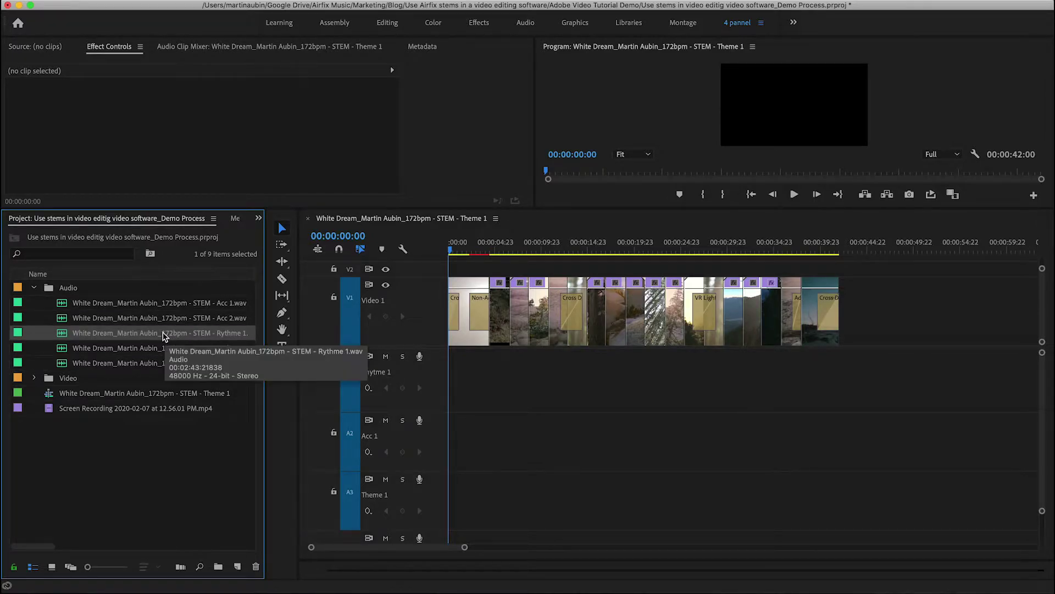
pyautogui.moveTo(164, 337); pyautogui.dragTo(436, 378)
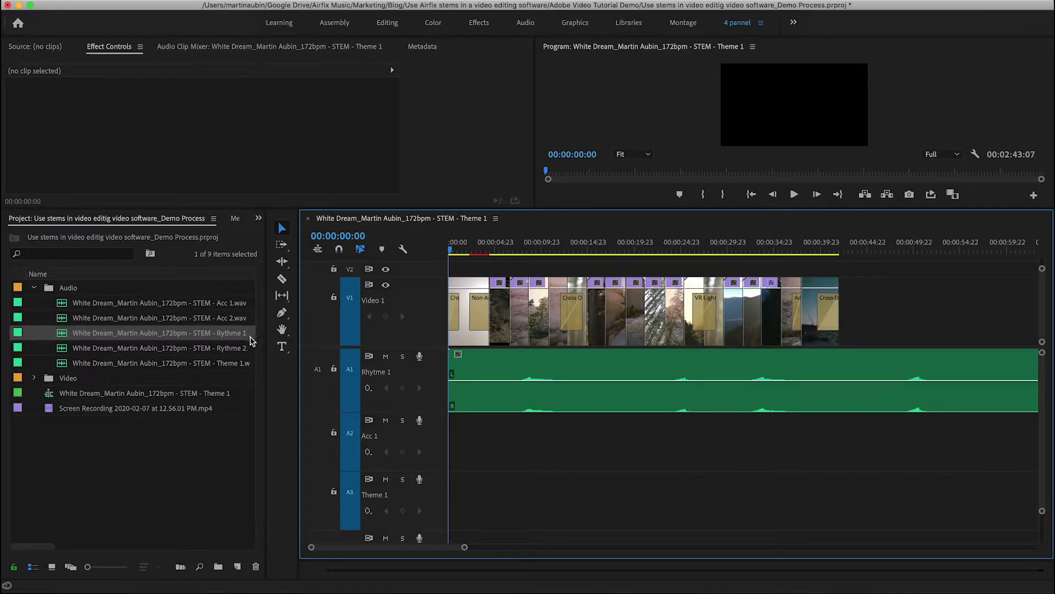
# Place Acc 1.wav on track A2 and Theme 1.wav on track A3
pyautogui.click(207, 303)
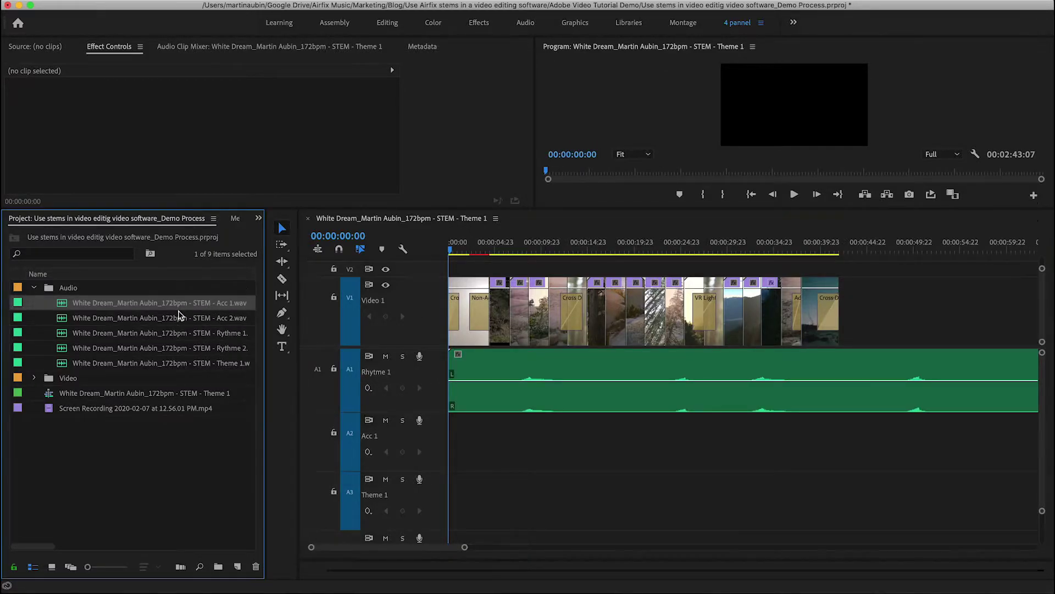
pyautogui.moveTo(179, 306); pyautogui.dragTo(443, 447)
pyautogui.click(232, 365)
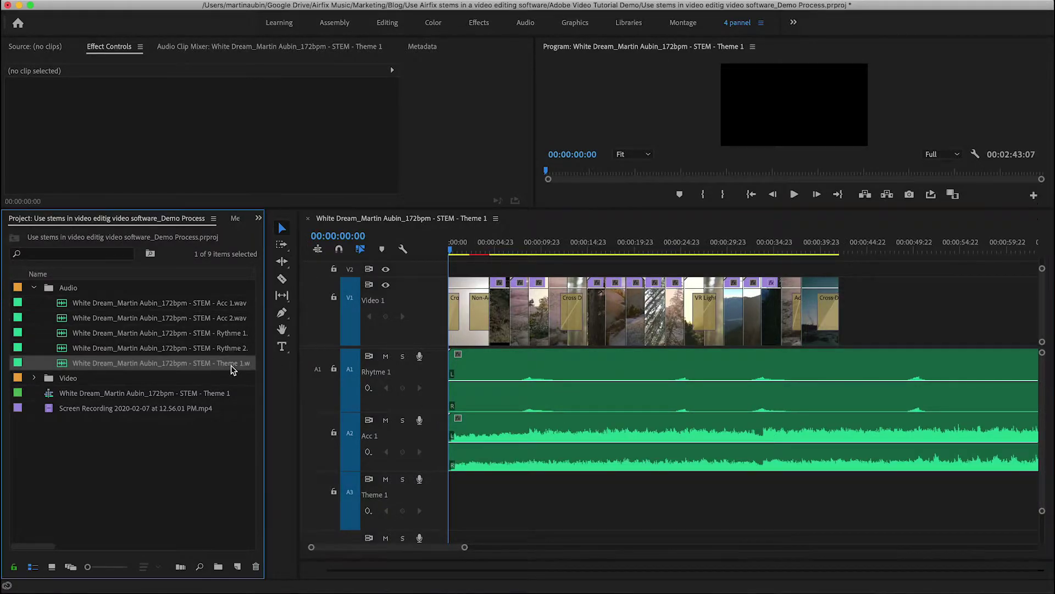
pyautogui.moveTo(232, 368); pyautogui.dragTo(442, 518)
pyautogui.scroll(-5, 553, 457)
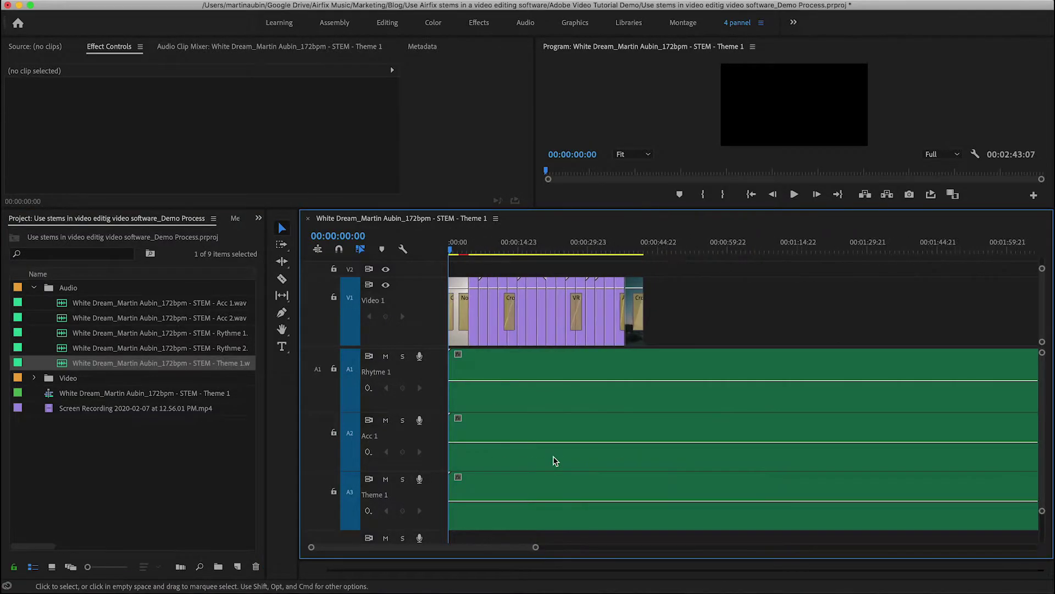
pyautogui.click(552, 462)
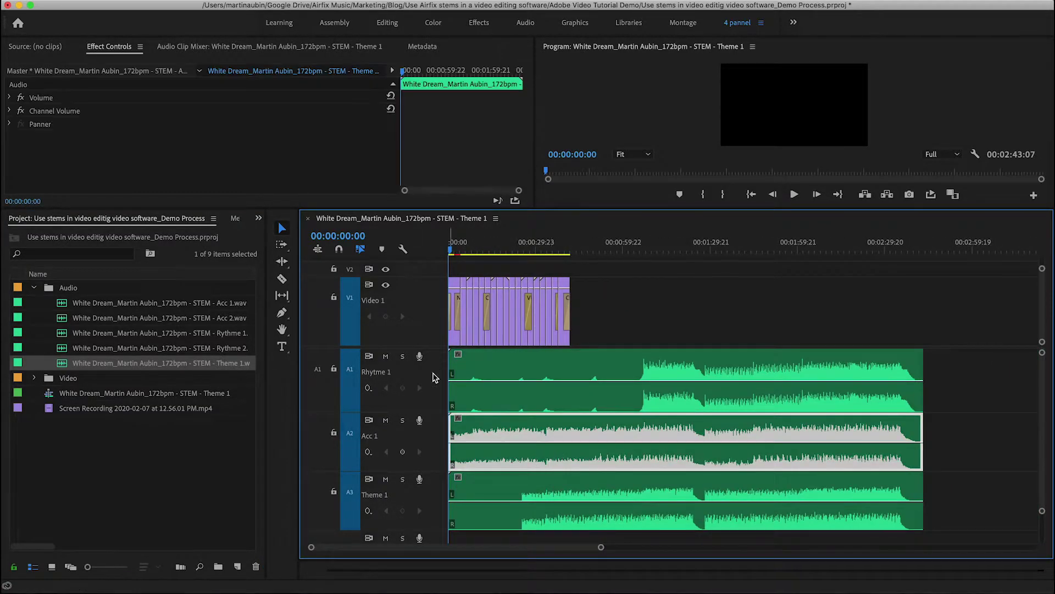
# Name audio tracks A1, A2 and A3 Rhythme 1, Acc 1 and Theme 1
pyautogui.rightClick(388, 375)
pyautogui.click(401, 382)
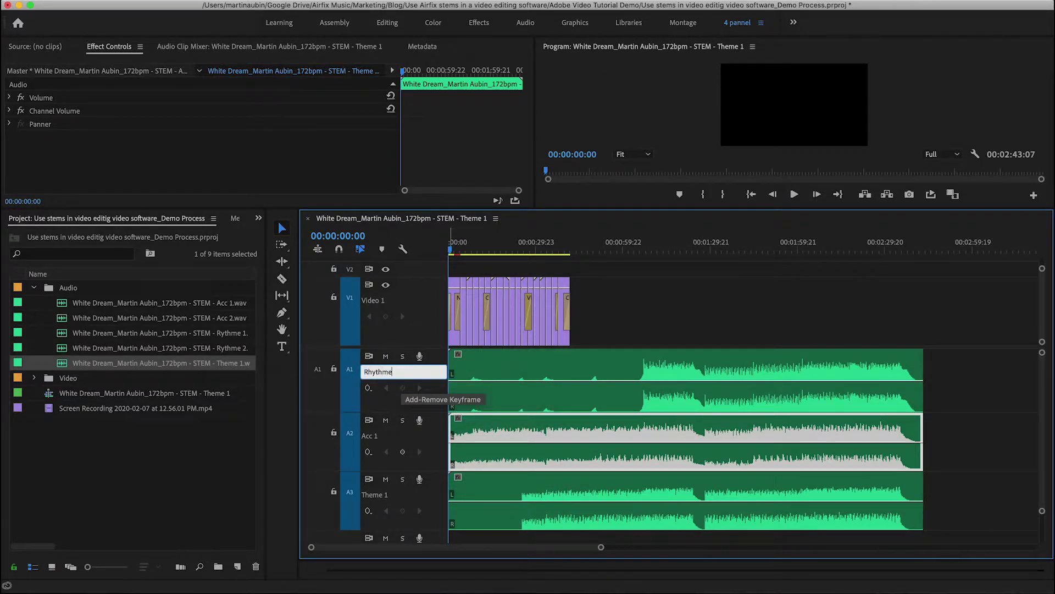
pyautogui.rightClick(371, 440)
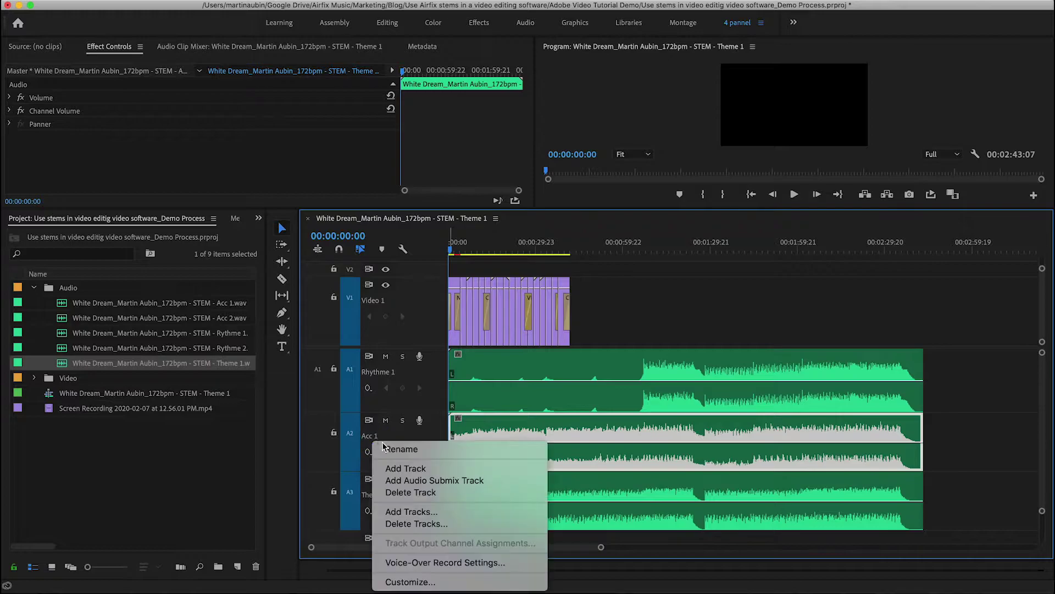
pyautogui.click(388, 443)
pyautogui.write('Acc 1')
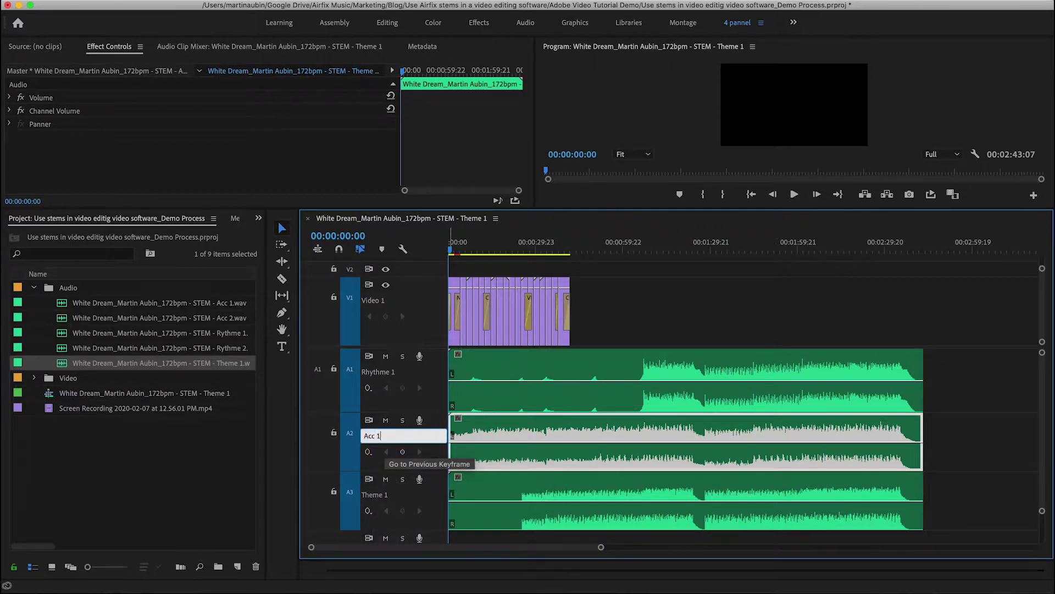
pyautogui.press('Return')
pyautogui.rightClick(377, 500)
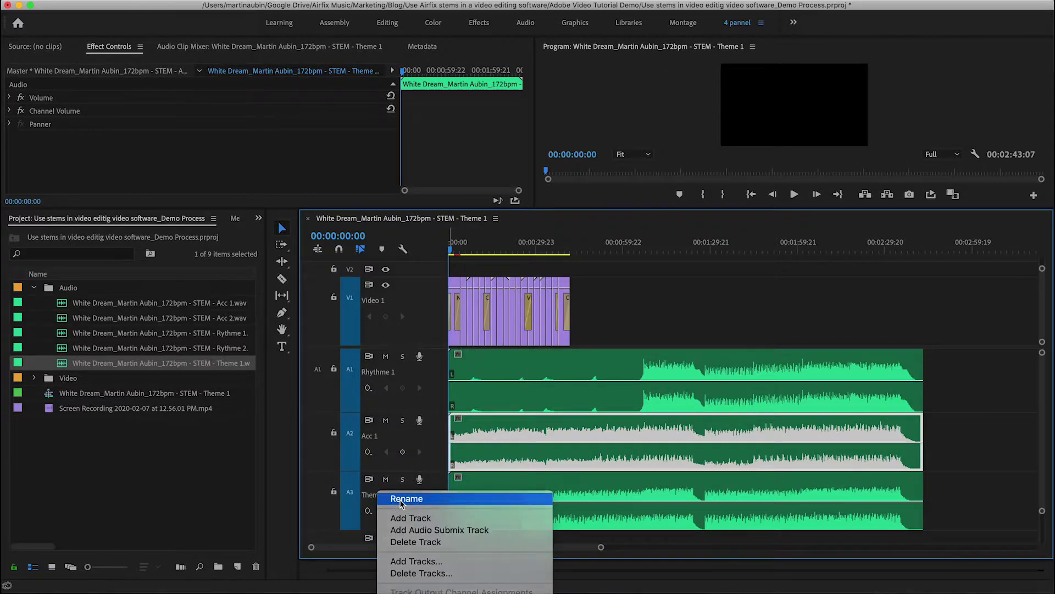
pyautogui.click(401, 502)
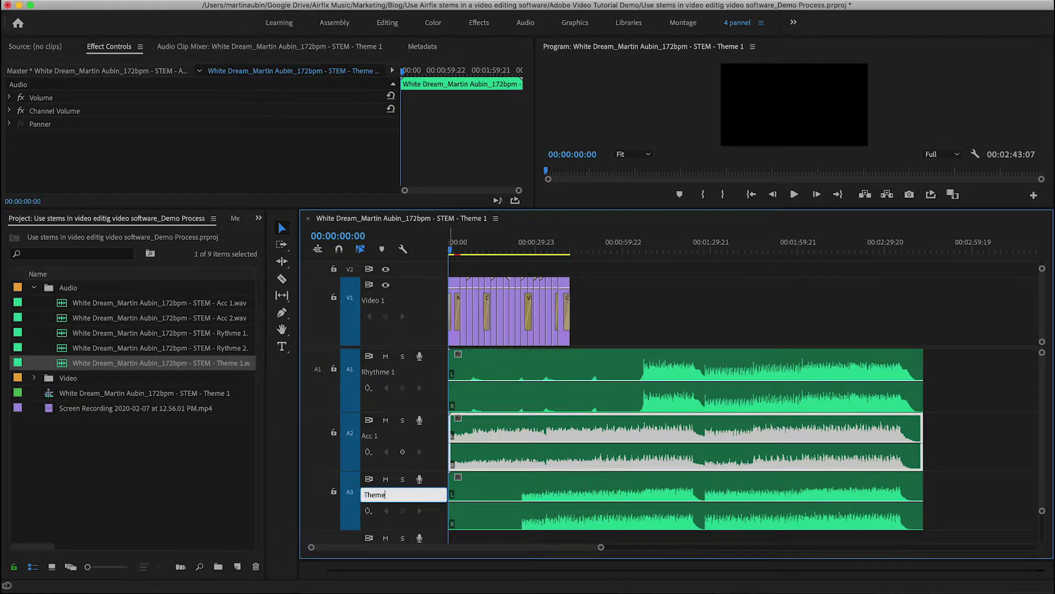
pyautogui.press('Return')
# Select the Rhythme 1, Theme 1 and Acc 1 clips together and zoom out
pyautogui.click(646, 374)
pyautogui.keyDown('shift'); pyautogui.click(646, 487); pyautogui.keyUp('shift')
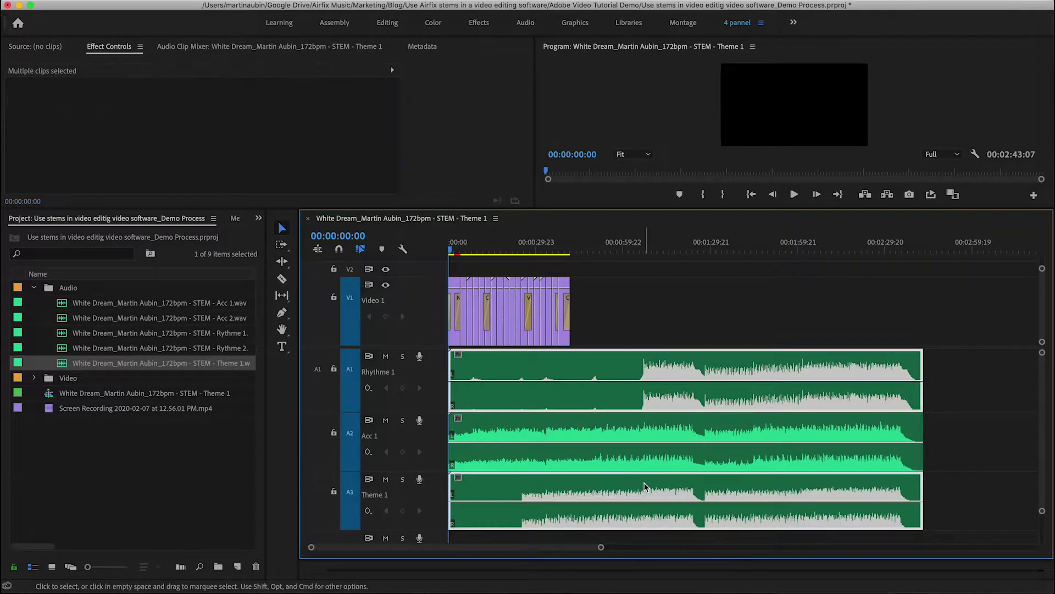
pyautogui.keyDown('shift'); pyautogui.click(610, 428); pyautogui.keyUp('shift')
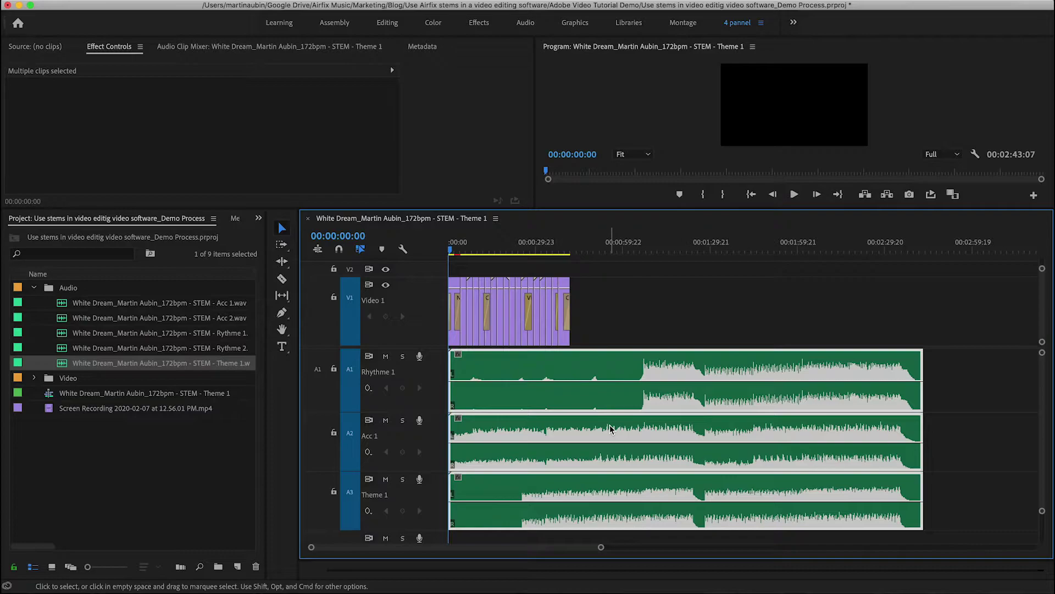
pyautogui.press('-')
pyautogui.press('-')
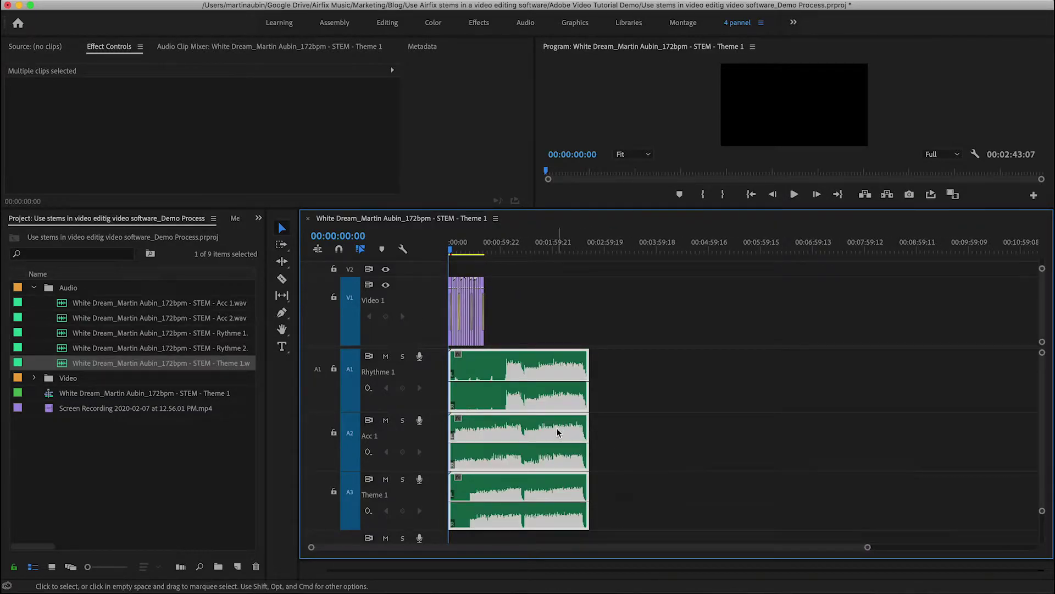
# Alt-drag the three selected stem clips about +00:03:59:20 later to duplicate them
pyautogui.moveTo(558, 431); pyautogui.dragTo(789, 433)
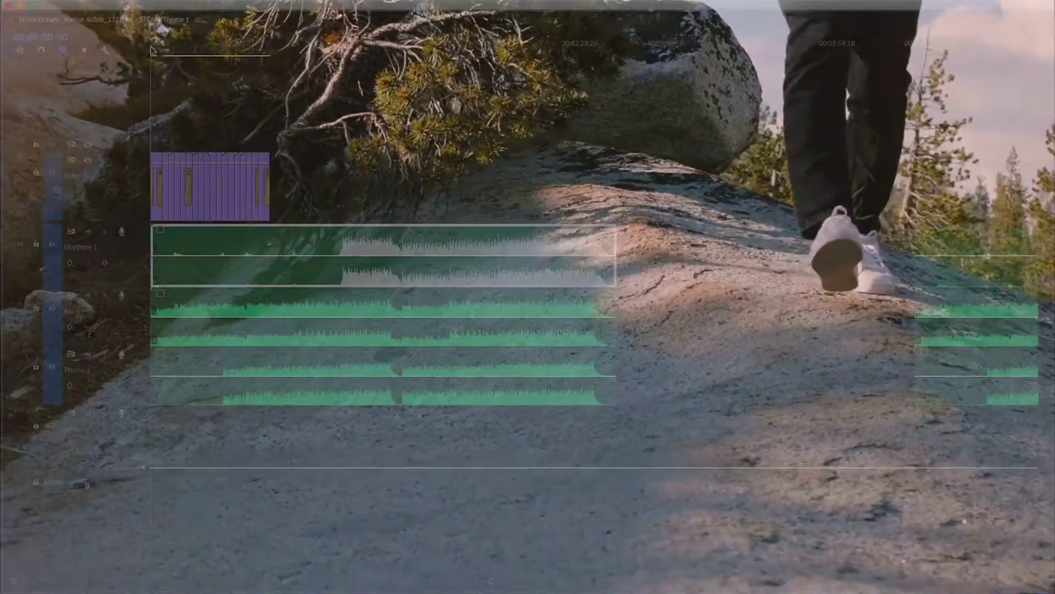
# Set the playhead to the drop at 00:01:06:01 and play to mark Rhythme 1's beats
pyautogui.moveTo(151, 50); pyautogui.dragTo(344, 81)
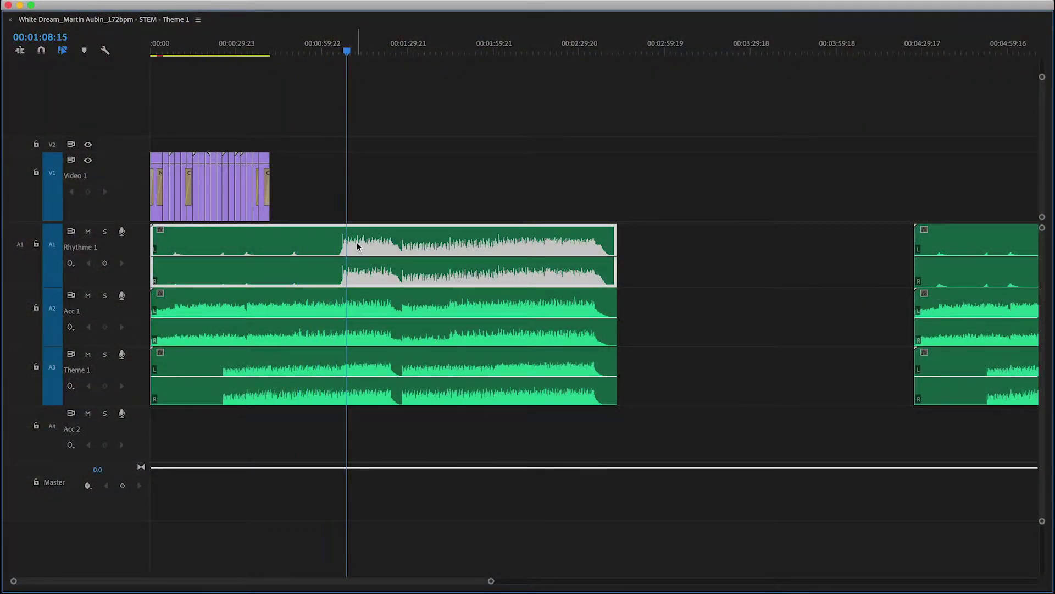
pyautogui.press('=')
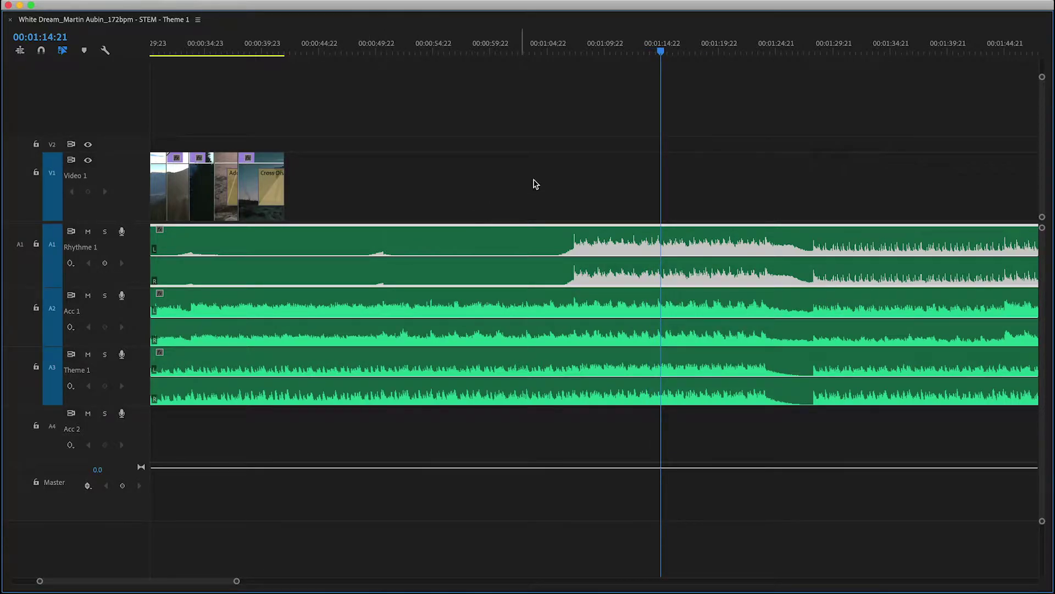
pyautogui.click(562, 50)
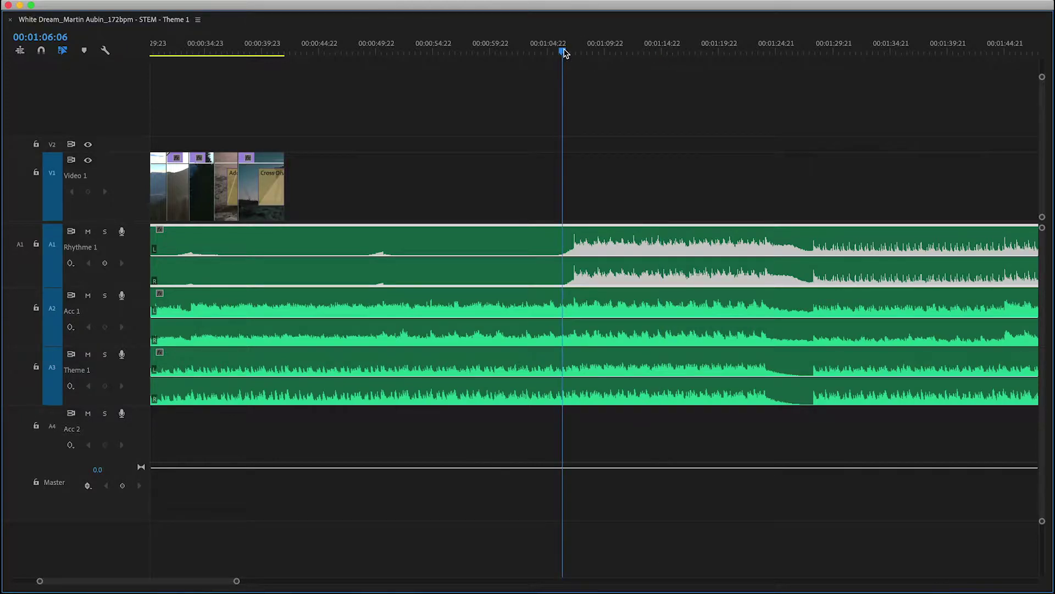
pyautogui.moveTo(563, 50); pyautogui.dragTo(562, 53)
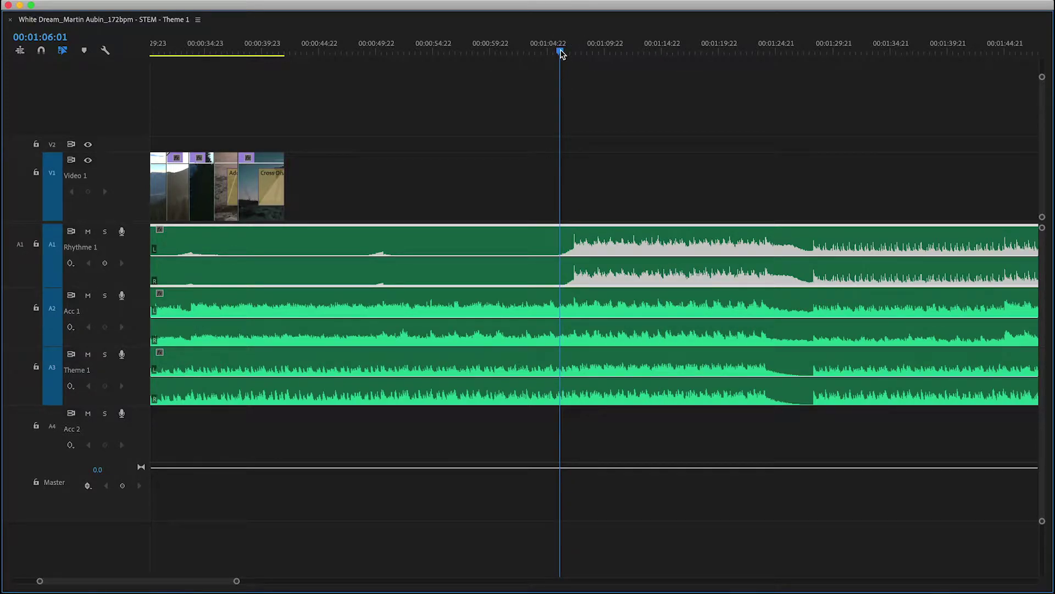
pyautogui.press('space')
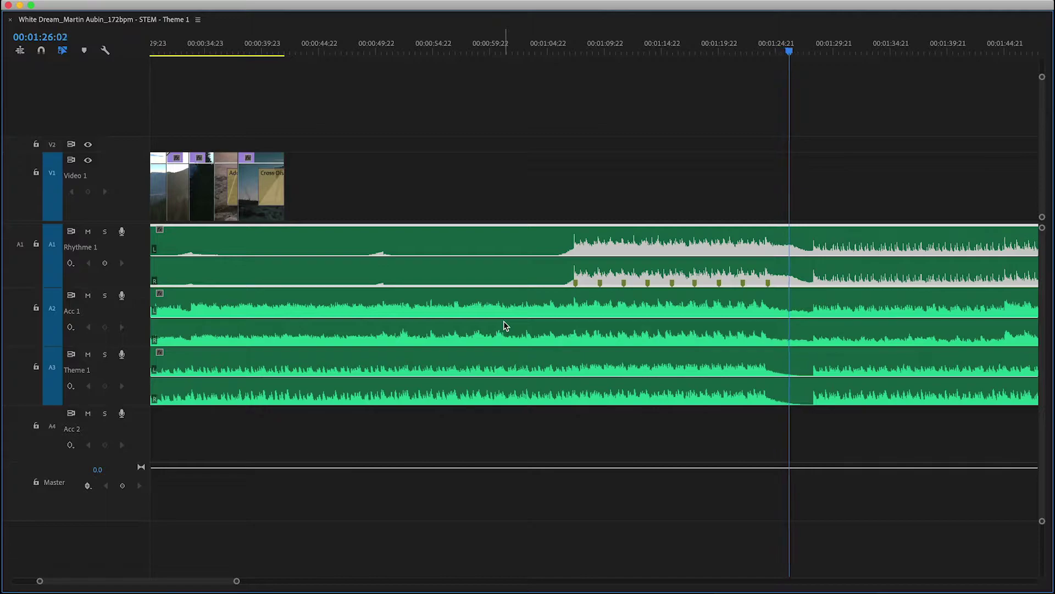
# Cut all three stems at 00:01:07:07
pyautogui.press('`')
pyautogui.click(431, 189)
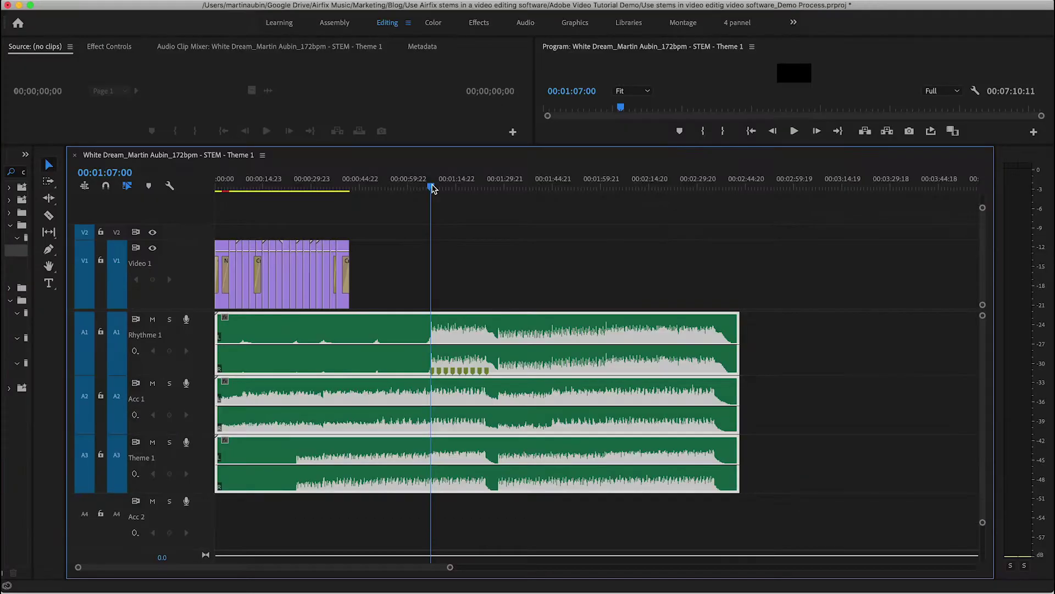
pyautogui.press('=')
pyautogui.press('=')
pyautogui.press('=')
pyautogui.press('=')
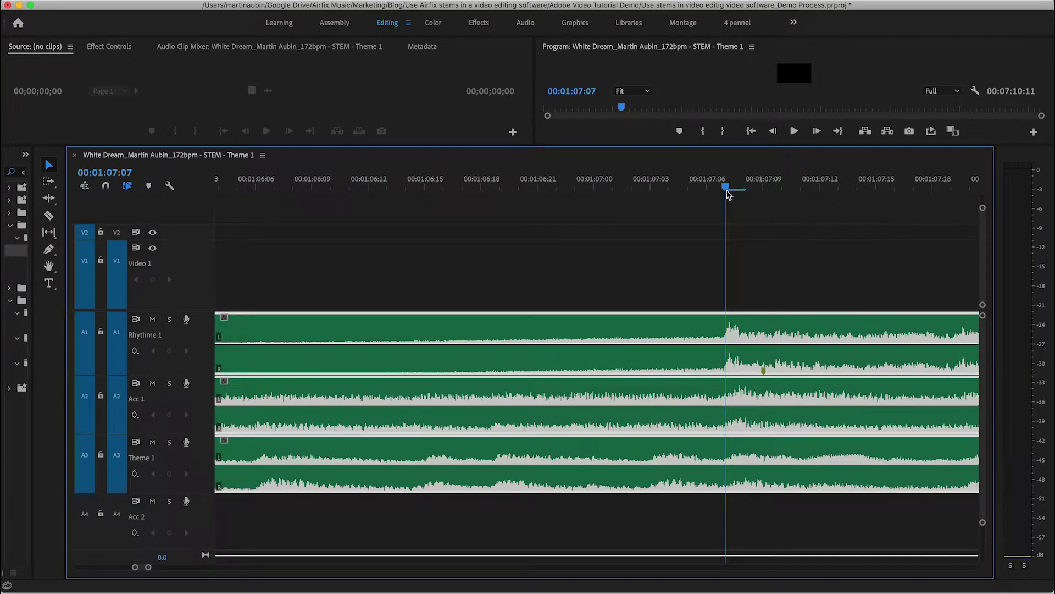
pyautogui.press('super+shift+k')
pyautogui.press('-')
pyautogui.press('-')
pyautogui.press('-')
pyautogui.press('-')
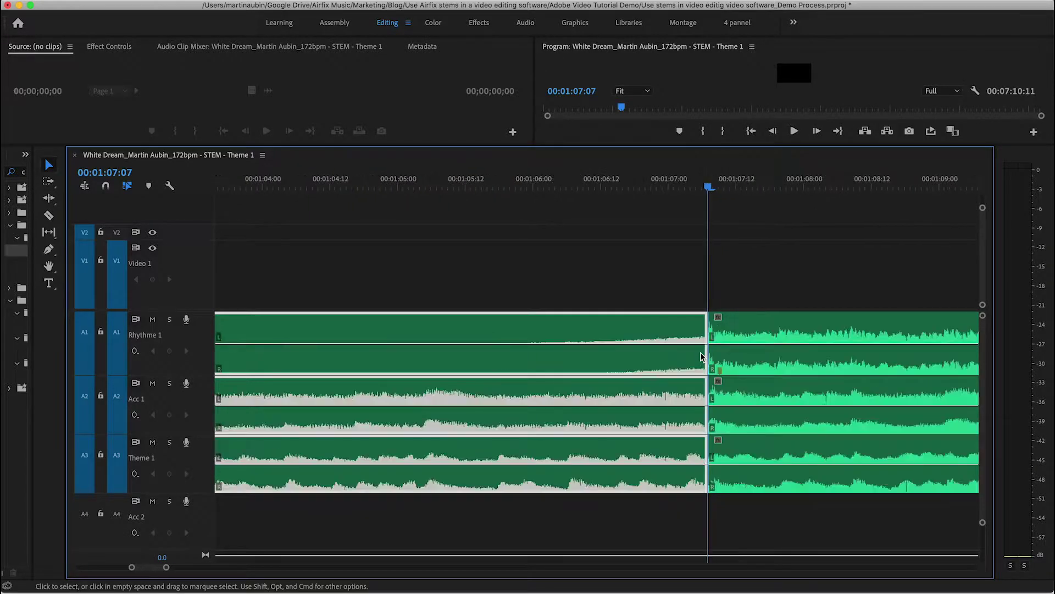
pyautogui.press('-')
pyautogui.press('-')
pyautogui.press('-')
pyautogui.press('-')
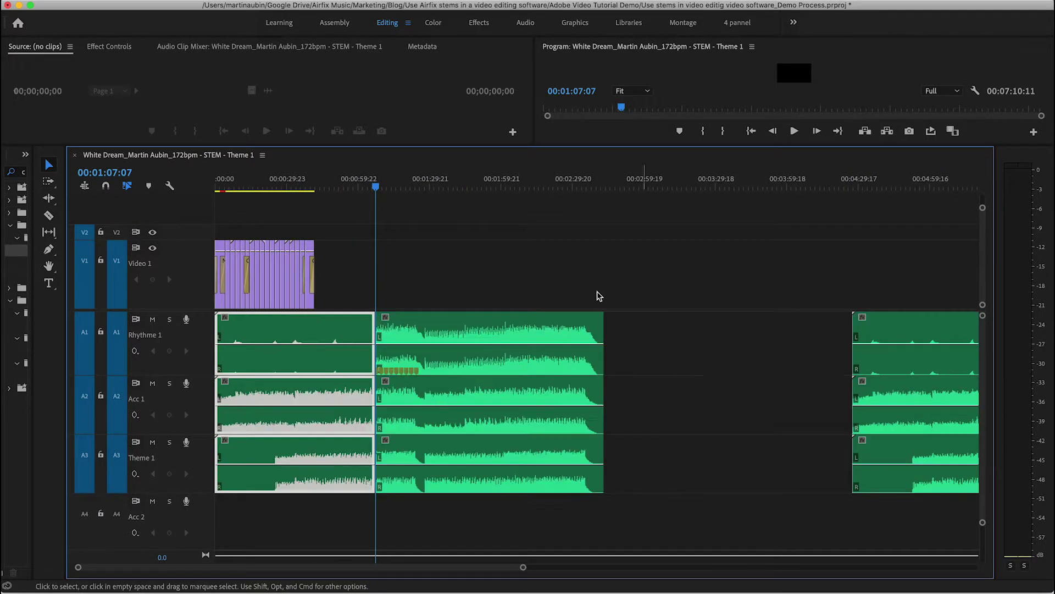
# Cut the stems again at 00:01:28:05, then return to the sequence start
pyautogui.click(417, 188)
pyautogui.press('=')
pyautogui.press('=')
pyautogui.press('=')
pyautogui.press('=')
pyautogui.press('=')
pyautogui.press('=')
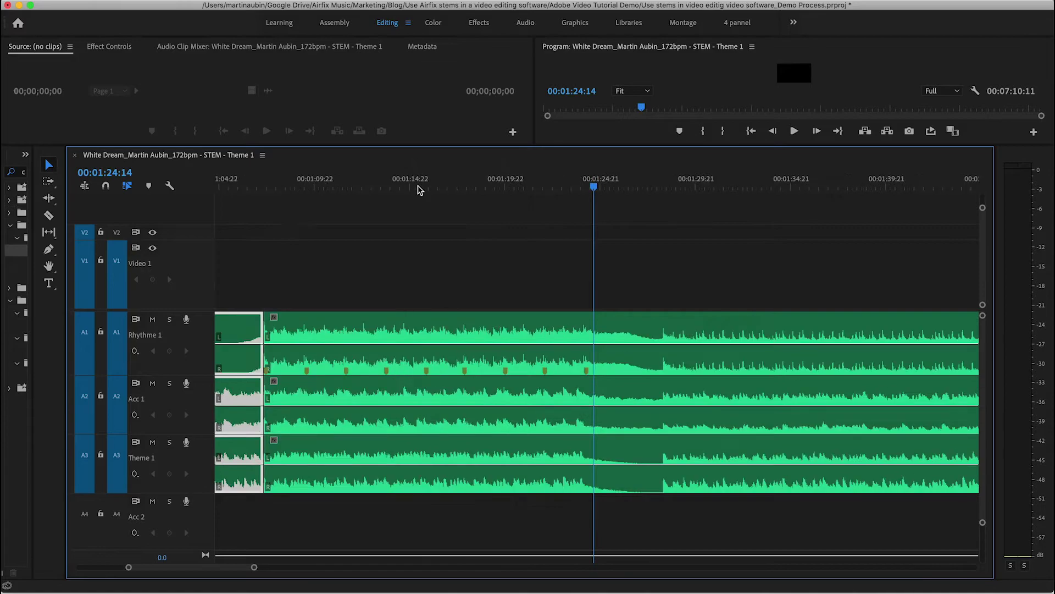
pyautogui.scroll(-3, 520, 288)
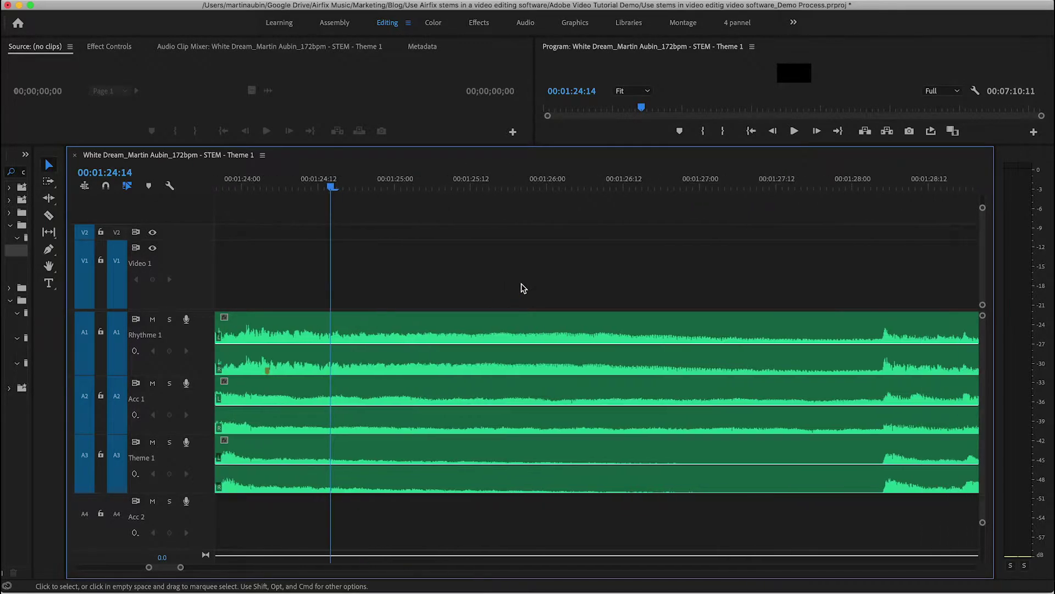
pyautogui.hscroll(1, 522, 287)
pyautogui.click(860, 188)
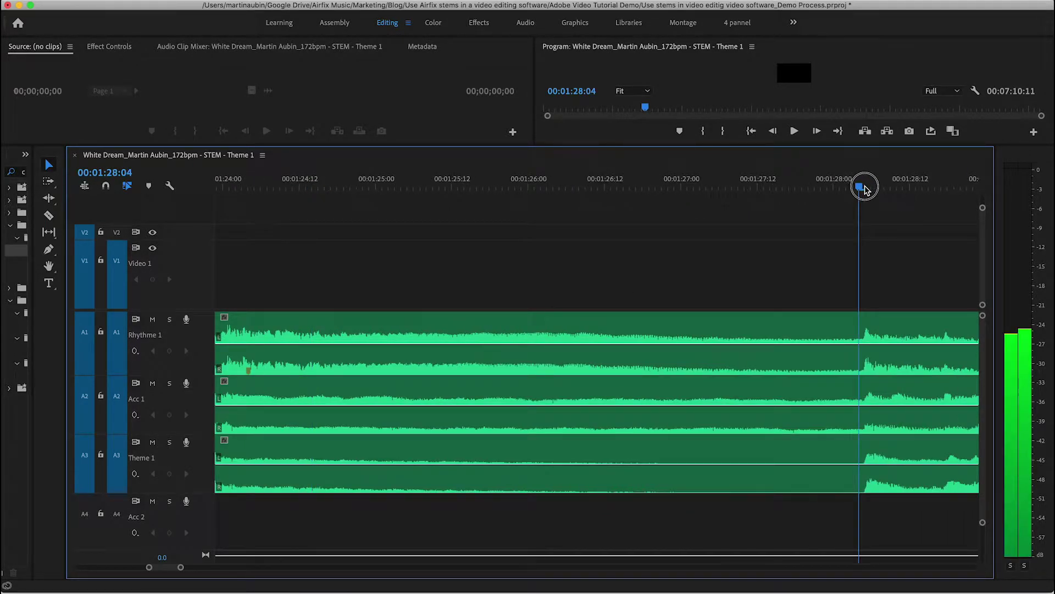
pyautogui.moveTo(865, 189); pyautogui.dragTo(867, 190)
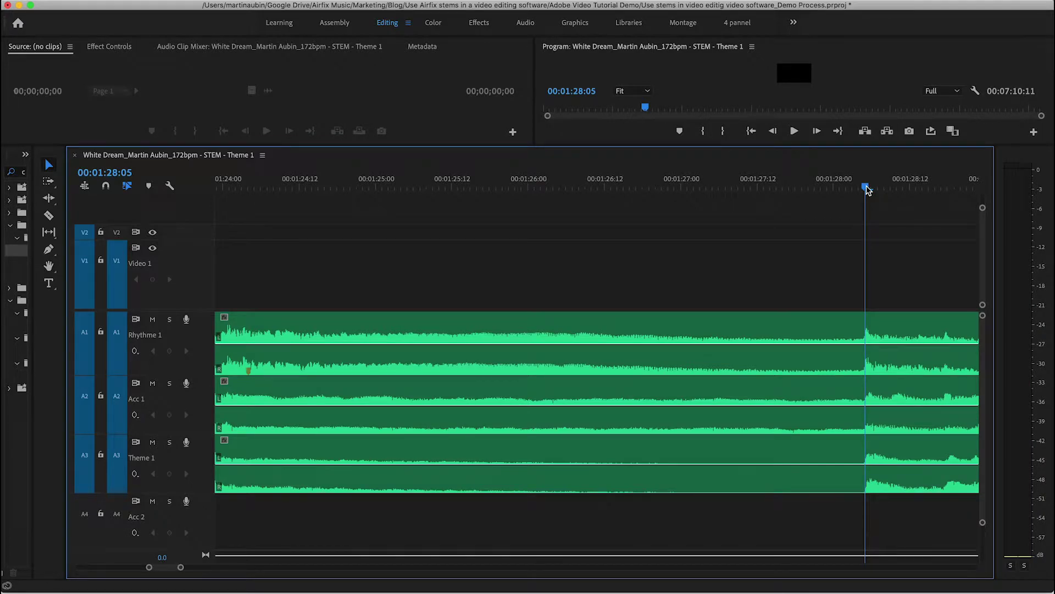
pyautogui.scroll(-10, 692, 294)
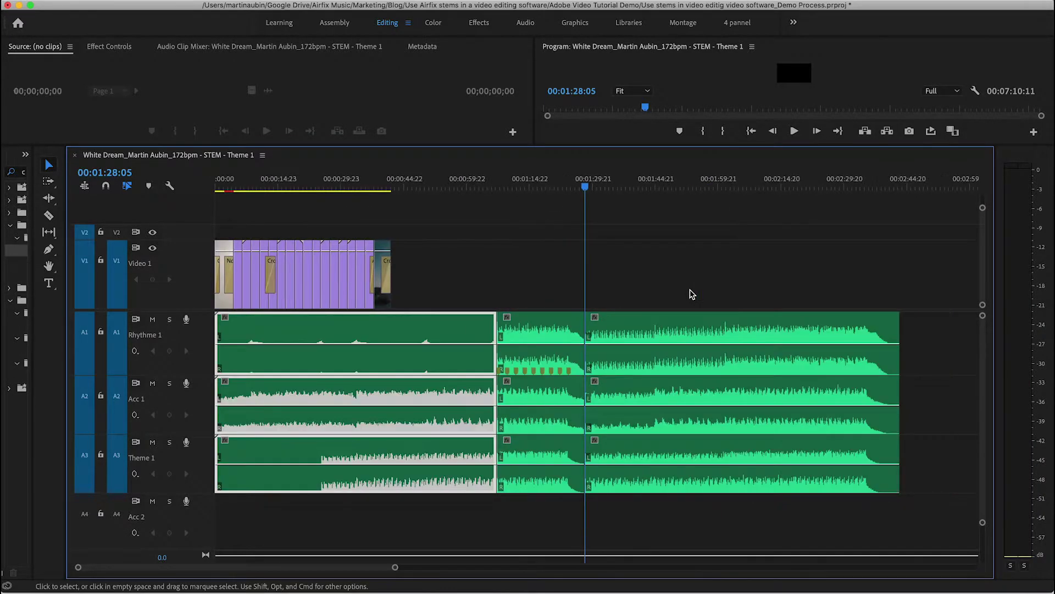
pyautogui.press('Home')
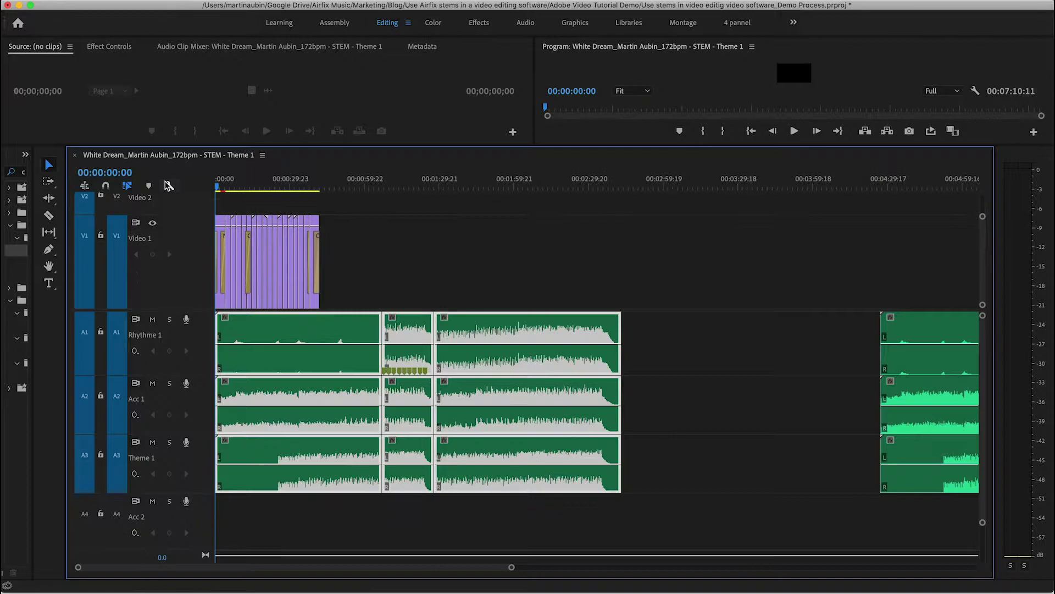
pyautogui.press('=')
pyautogui.press('=')
pyautogui.press('=')
pyautogui.press('=')
pyautogui.press('=')
pyautogui.press('=')
pyautogui.press('=')
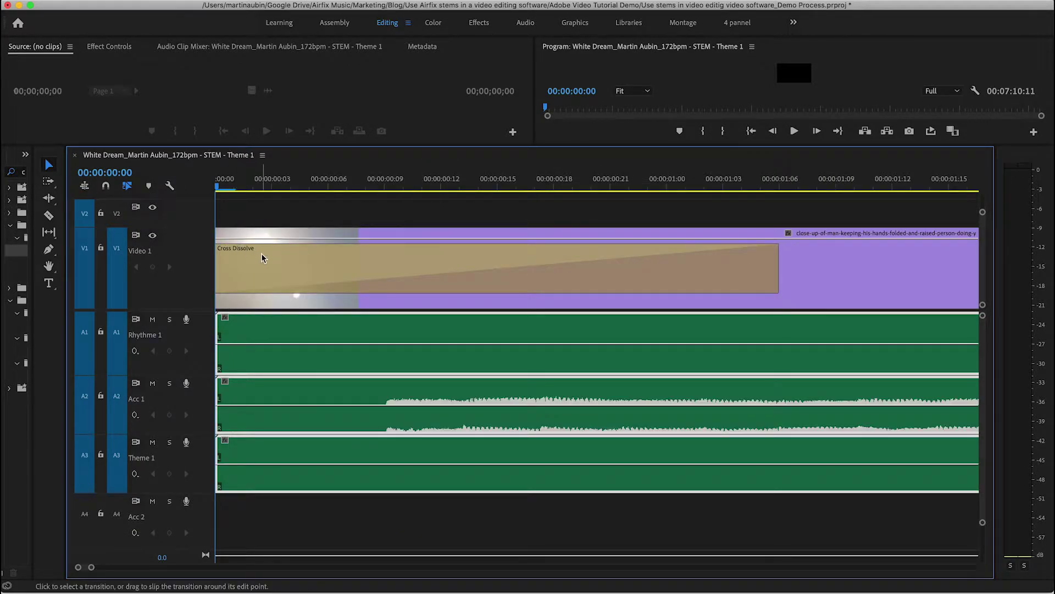
# Place the playhead at 00:00:04:13, where the aerial car shot begins
pyautogui.press('-')
pyautogui.press('-')
pyautogui.press('-')
pyautogui.press('-')
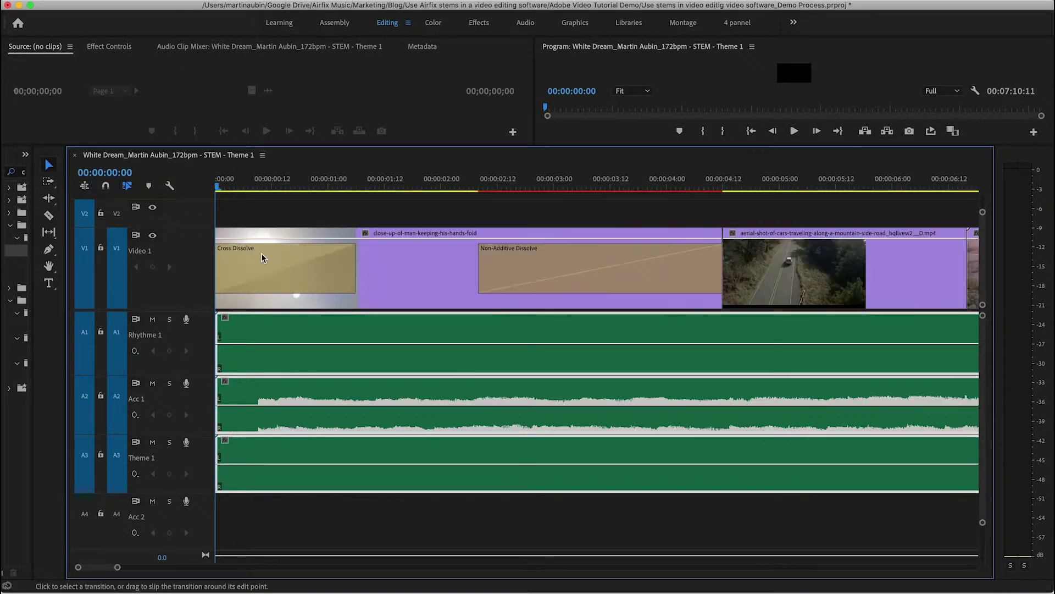
pyautogui.press('space')
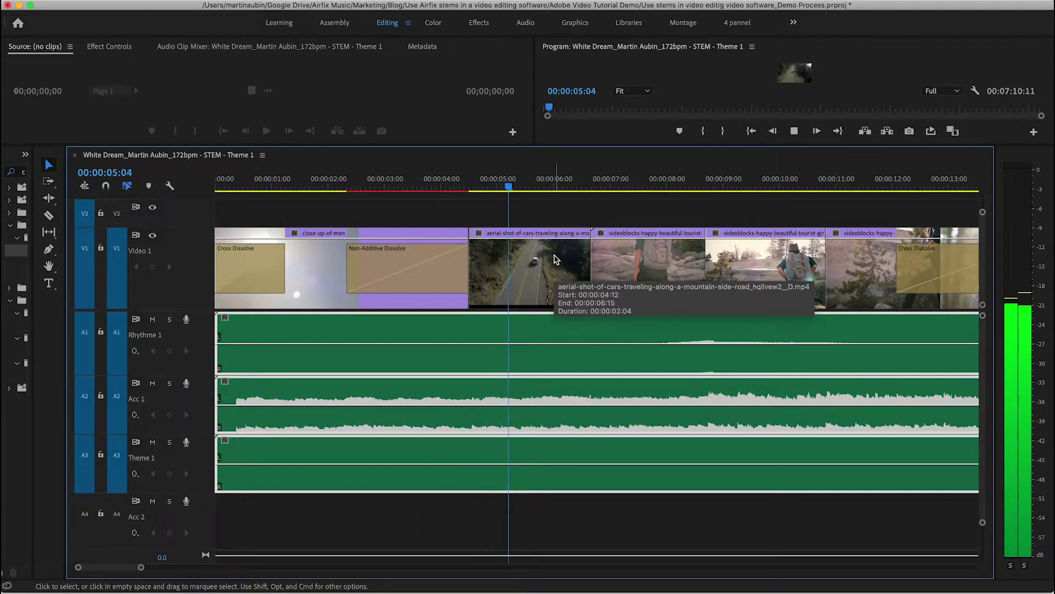
pyautogui.press('space')
pyautogui.click(512, 266)
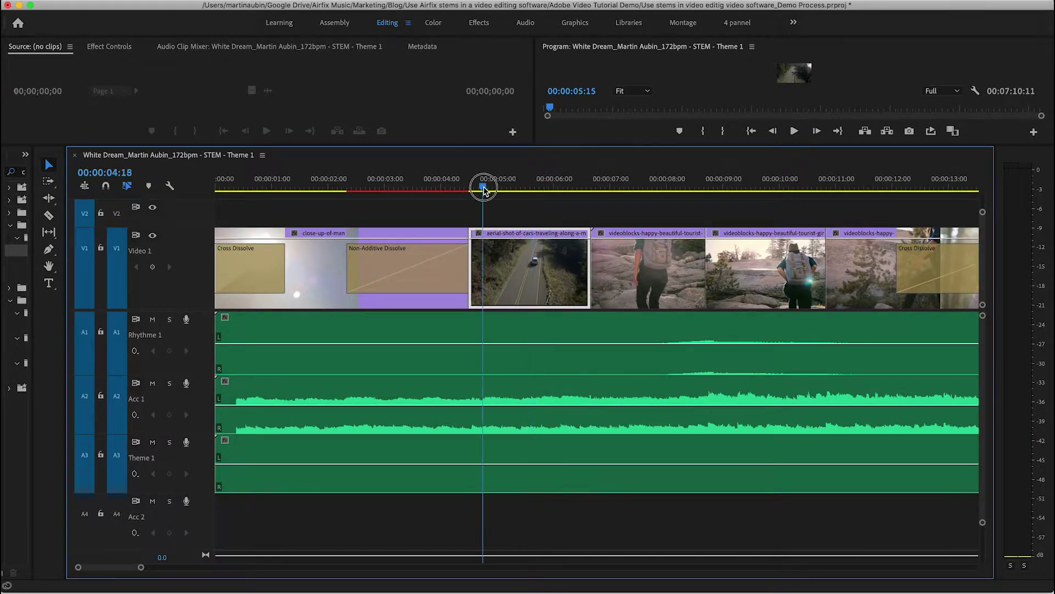
pyautogui.moveTo(484, 189); pyautogui.dragTo(471, 191)
pyautogui.click(469, 329)
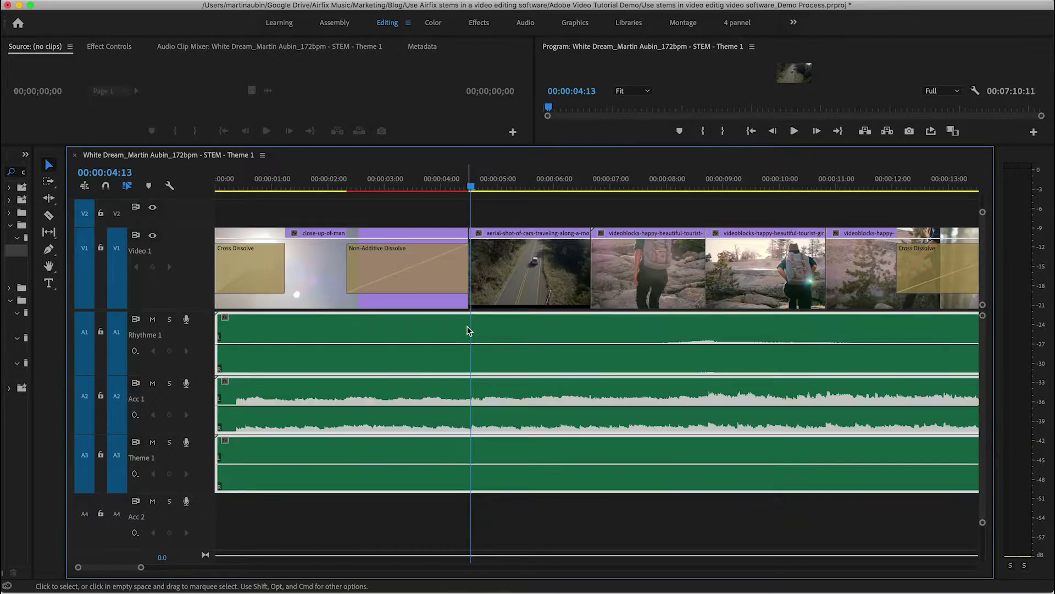
pyautogui.press('=')
pyautogui.click(476, 187)
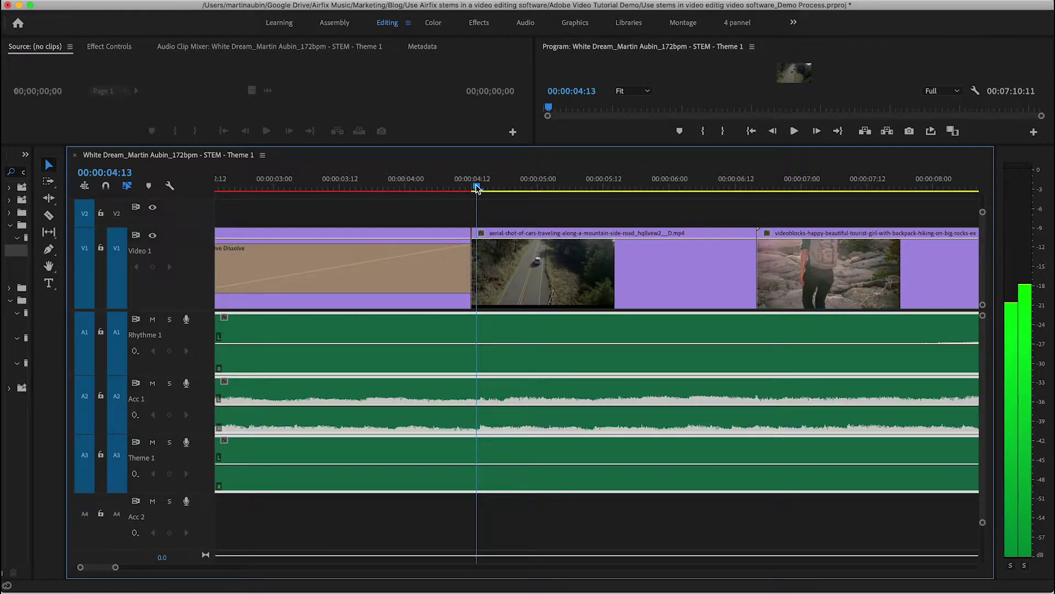
# Delete the Theme 1, Acc 1 and Rhythme 1 music between 00:00:04:13 and the drop
pyautogui.press('-')
pyautogui.press('-')
pyautogui.press('-')
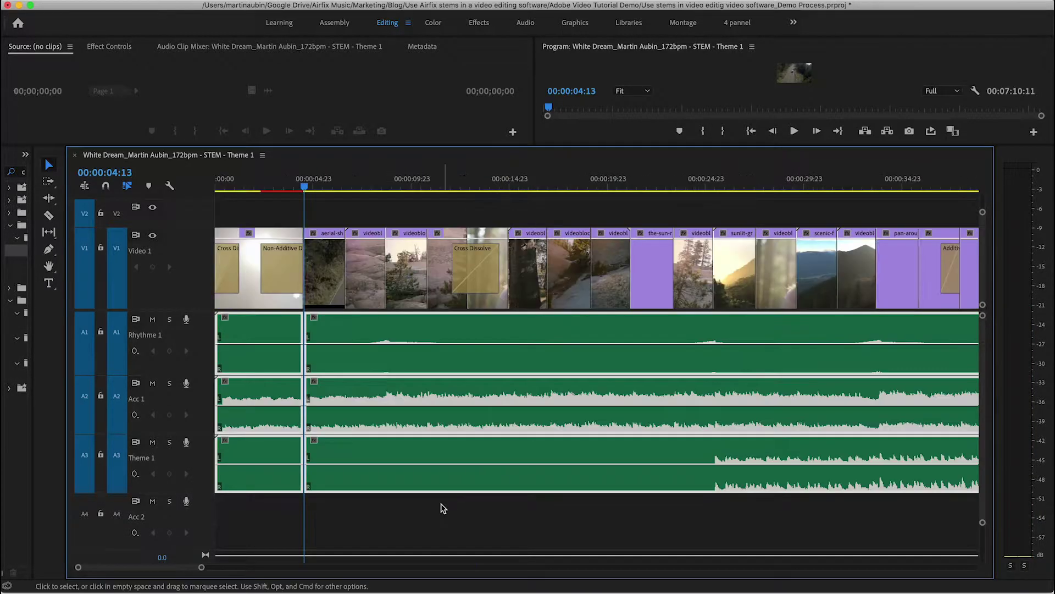
pyautogui.click(429, 481)
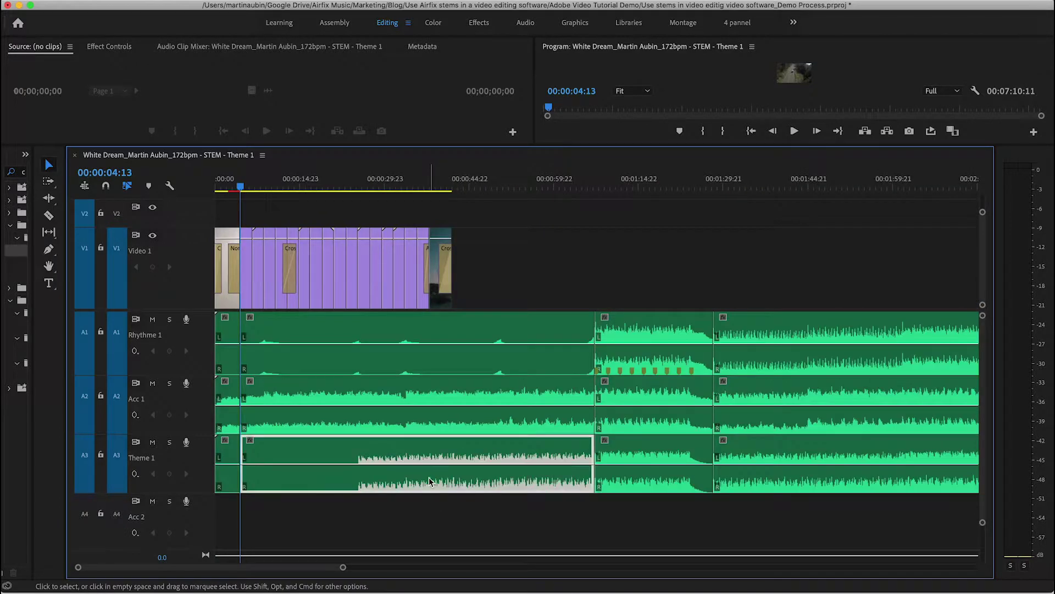
pyautogui.keyDown('shift'); pyautogui.click(432, 411); pyautogui.keyUp('shift')
pyautogui.keyDown('shift'); pyautogui.click(434, 330); pyautogui.keyUp('shift')
pyautogui.press('Delete')
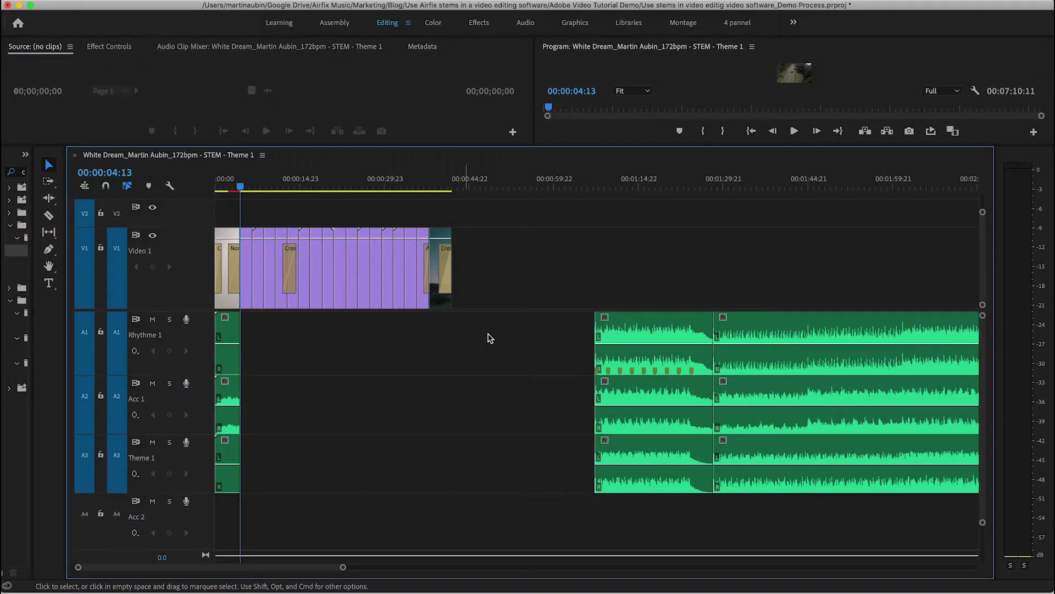
# Move the three drop-section clips left so they start at 00:00:04:13
pyautogui.moveTo(547, 330); pyautogui.dragTo(633, 475)
pyautogui.moveTo(606, 340); pyautogui.dragTo(253, 340)
pyautogui.press('=')
pyautogui.press('=')
pyautogui.press('=')
pyautogui.press('=')
pyautogui.press('=')
pyautogui.press('=')
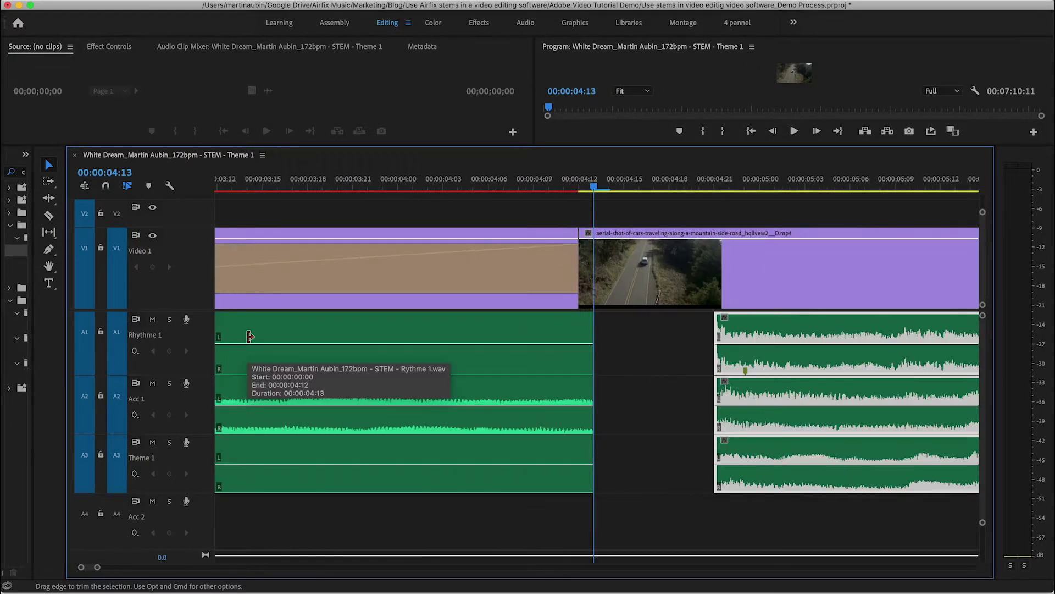
pyautogui.moveTo(665, 325); pyautogui.dragTo(629, 326)
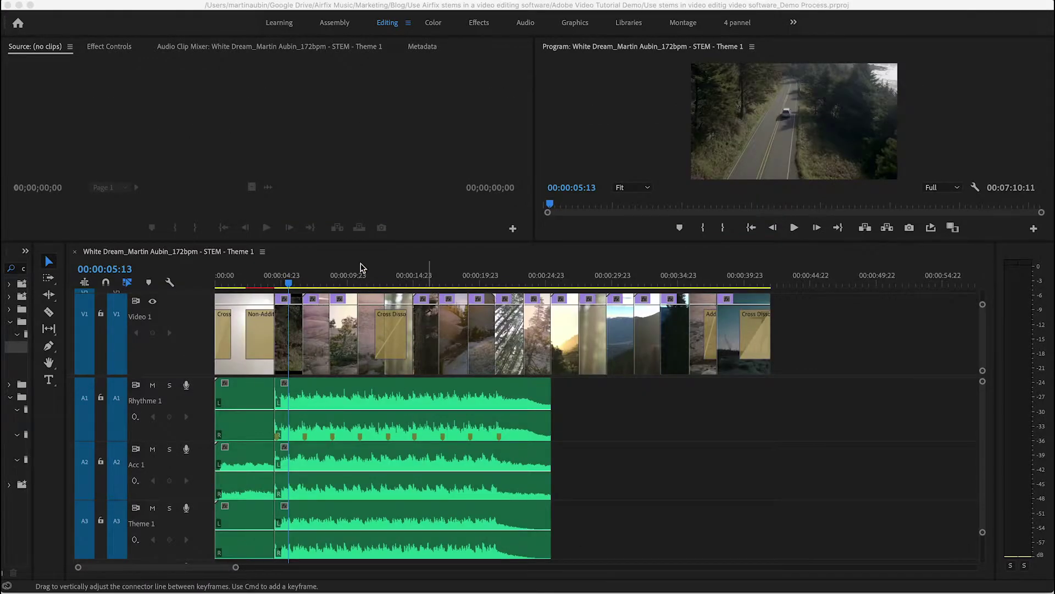
# Alt-drag a copy of the Rhythme 1, Acc 1 and Theme 1 clips further along the timeline
pyautogui.click(355, 257)
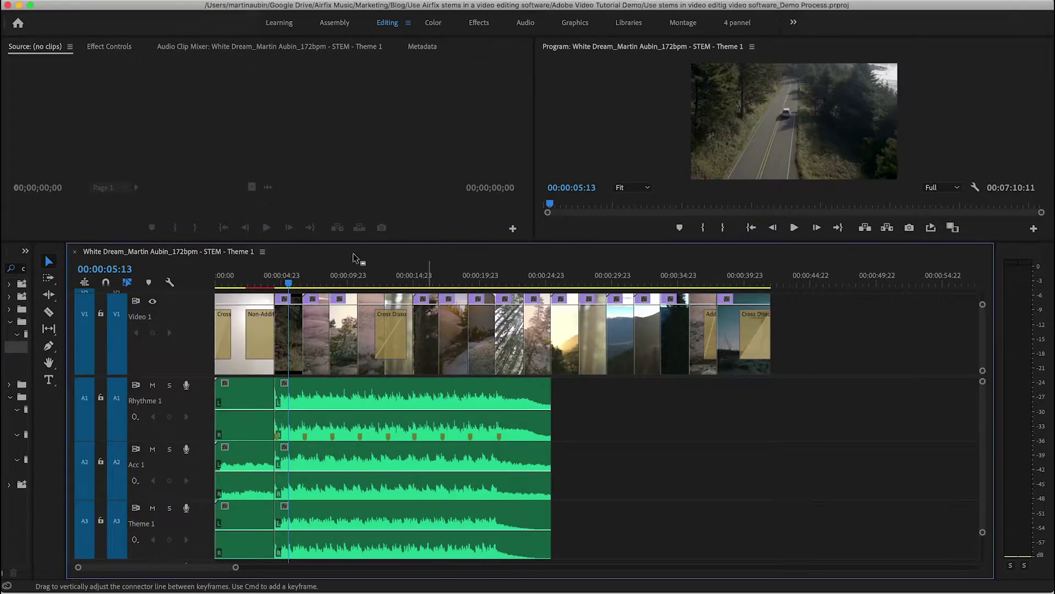
pyautogui.click(328, 388)
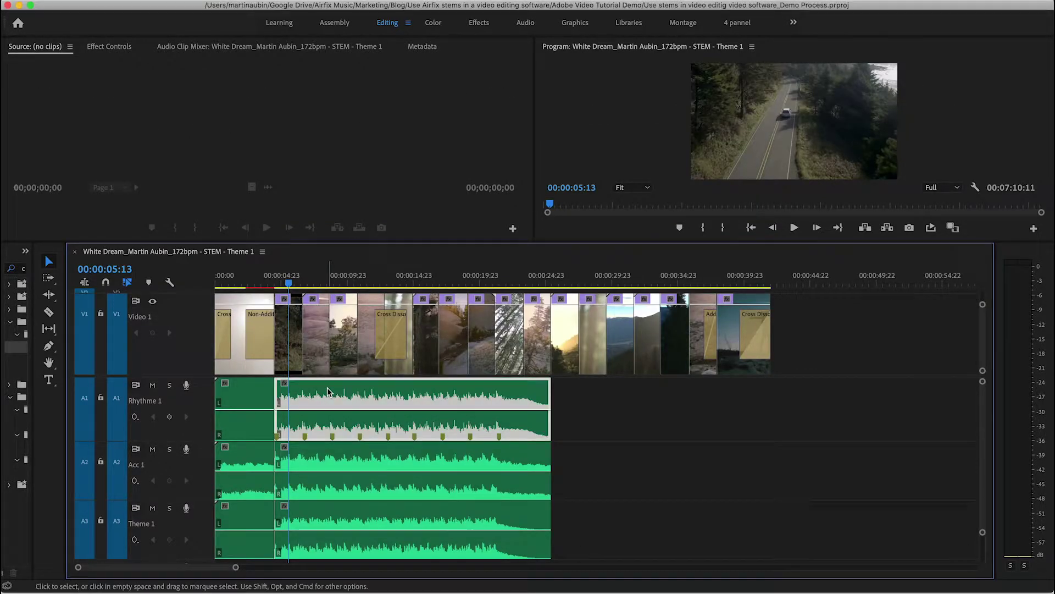
pyautogui.keyDown('shift'); pyautogui.click(326, 458); pyautogui.keyUp('shift')
pyautogui.keyDown('shift'); pyautogui.click(330, 505); pyautogui.keyUp('shift')
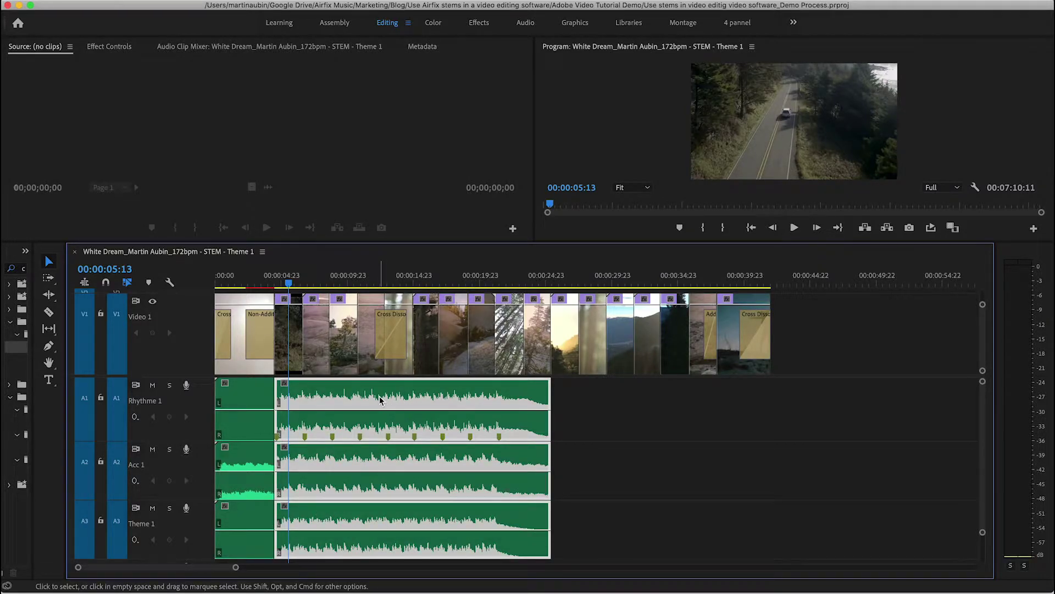
pyautogui.moveTo(436, 397); pyautogui.dragTo(658, 402)
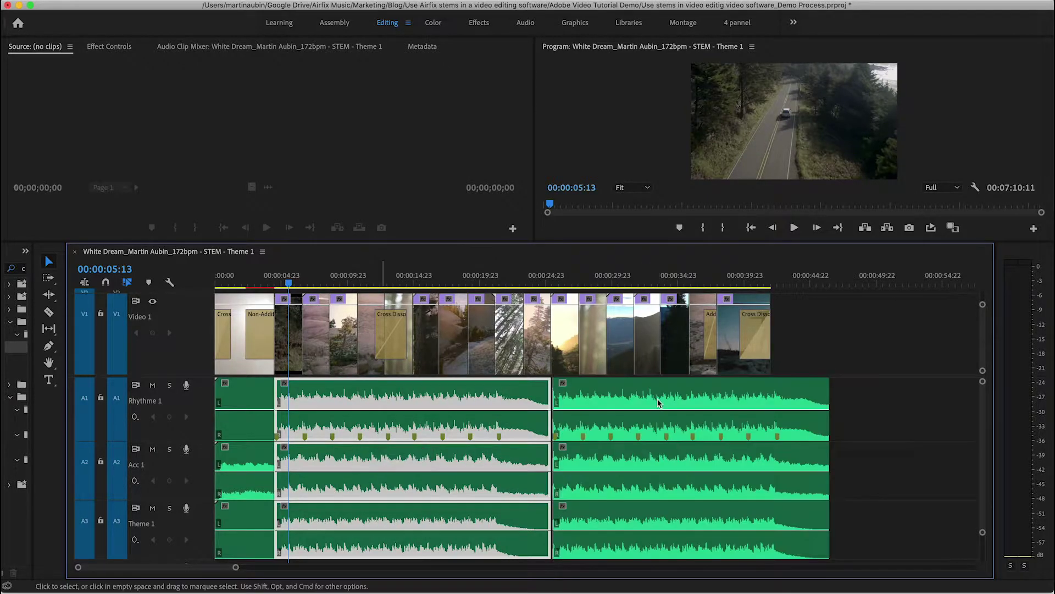
# Slide the three copied stem clips left to butt against the originals at 25:11
pyautogui.click(554, 284)
pyautogui.press('=')
pyautogui.press('=')
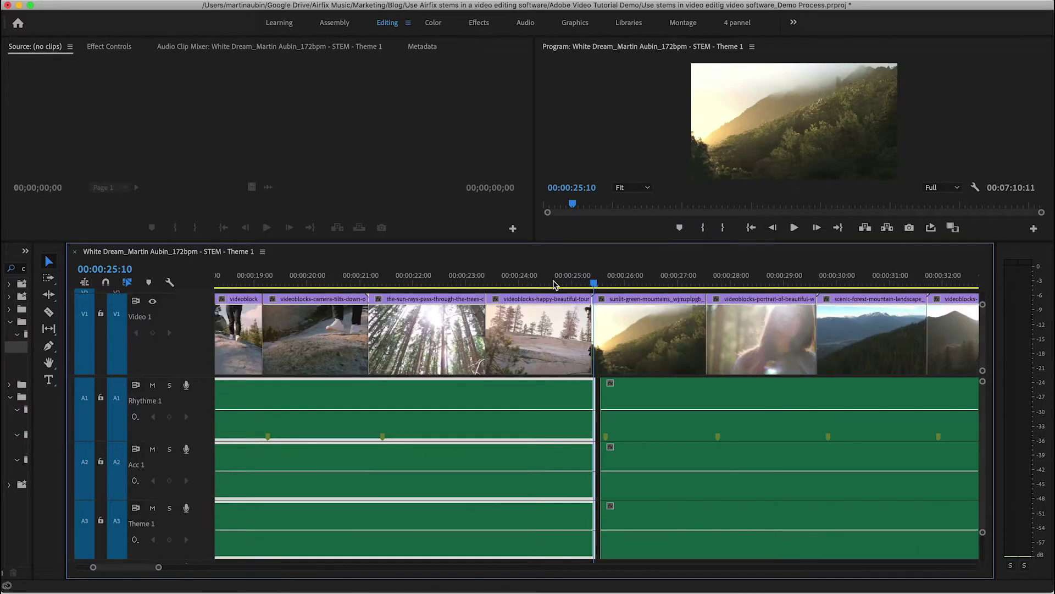
pyautogui.click(672, 401)
pyautogui.keyDown('shift'); pyautogui.click(668, 463); pyautogui.keyUp('shift')
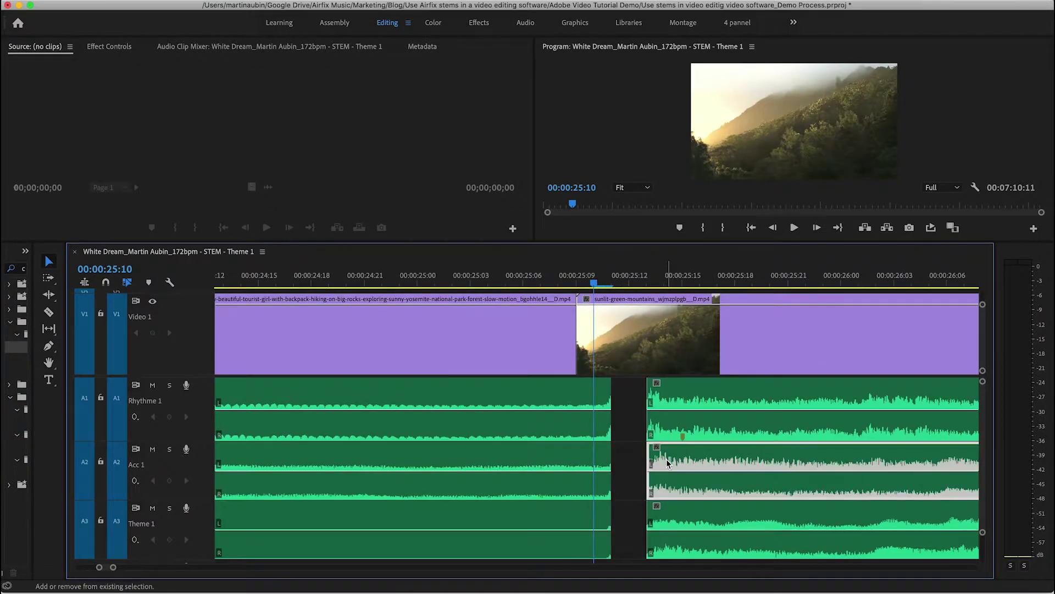
pyautogui.keyDown('shift'); pyautogui.click(675, 513); pyautogui.keyUp('shift')
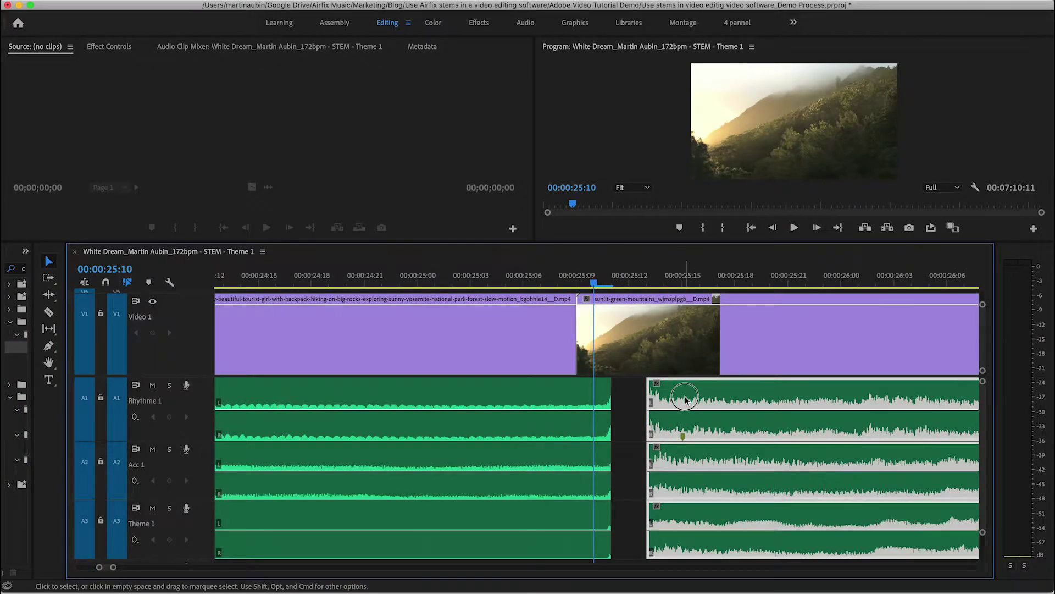
pyautogui.moveTo(685, 400); pyautogui.dragTo(649, 398)
pyautogui.press('-')
pyautogui.press('-')
pyautogui.press('-')
pyautogui.press('-')
pyautogui.press('-')
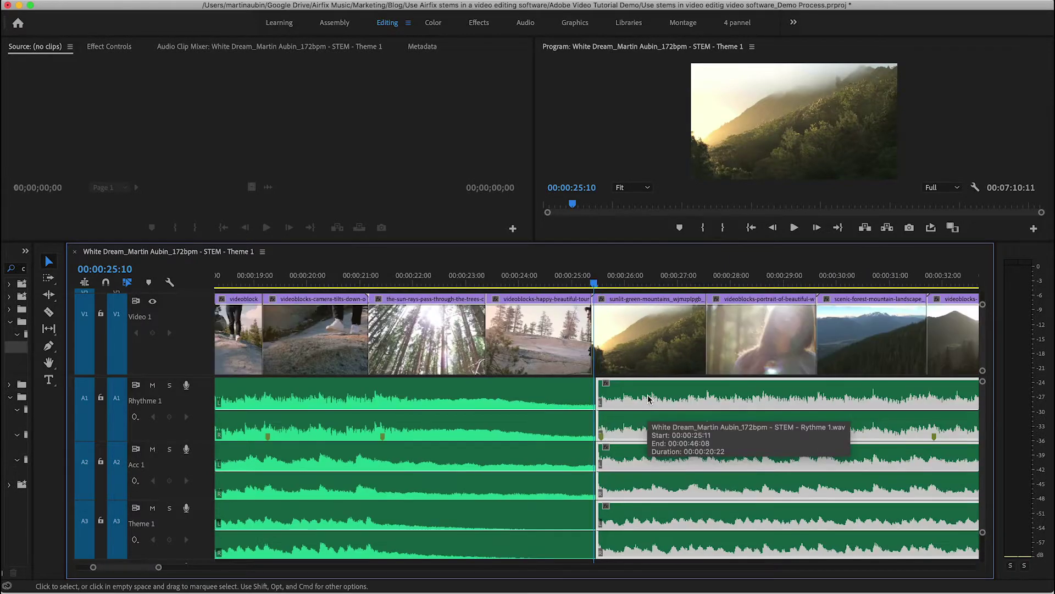
# Play from the start to the Acc 1 cut at 4:12, zoomed in with Acc 1 soloed
pyautogui.moveTo(242, 281); pyautogui.dragTo(190, 276)
pyautogui.press('=')
pyautogui.press('=')
pyautogui.press('=')
pyautogui.press('=')
pyautogui.press('=')
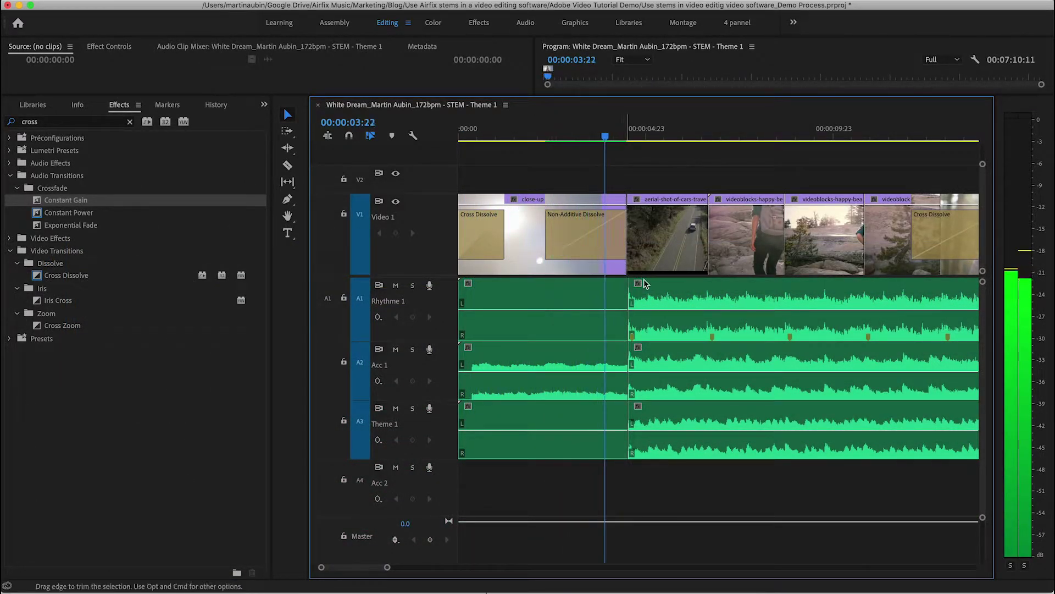
pyautogui.press('space')
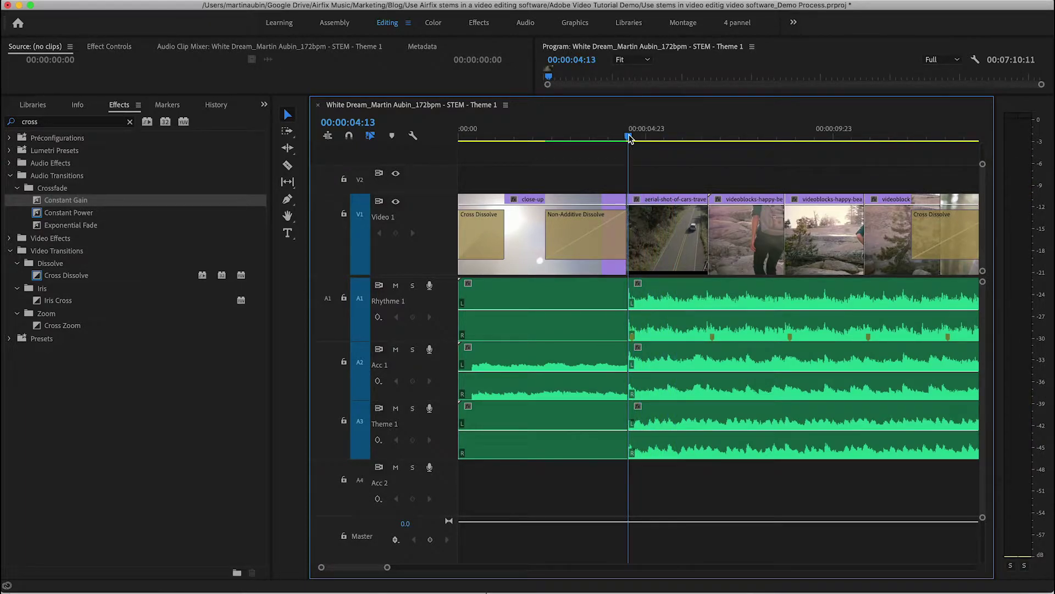
pyautogui.press('=')
pyautogui.press('=')
pyautogui.press('=')
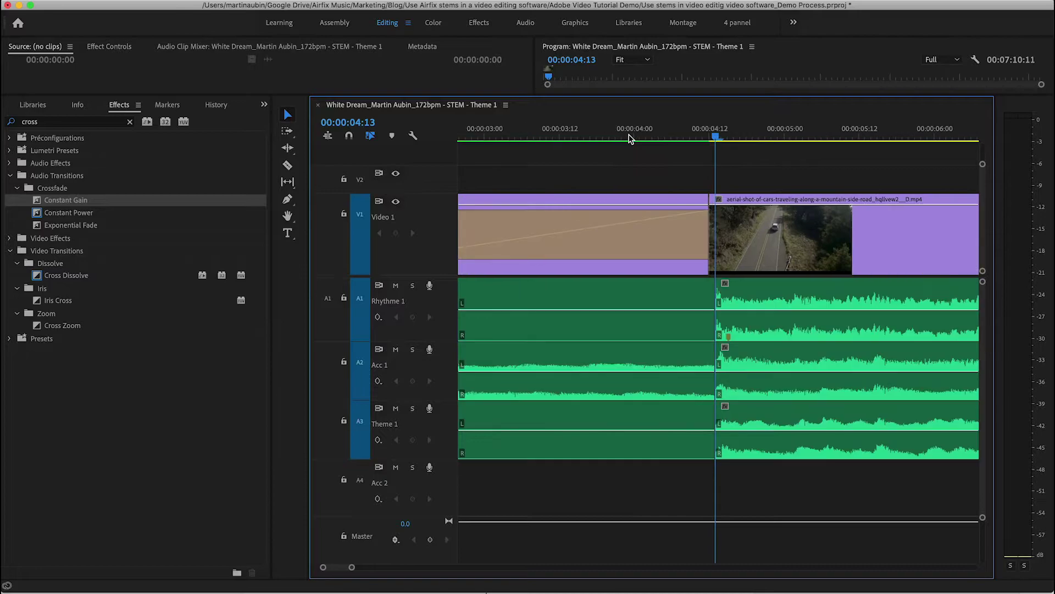
pyautogui.press('Left')
pyautogui.press('Left')
pyautogui.press('Left')
pyautogui.press('Left')
pyautogui.click(413, 349)
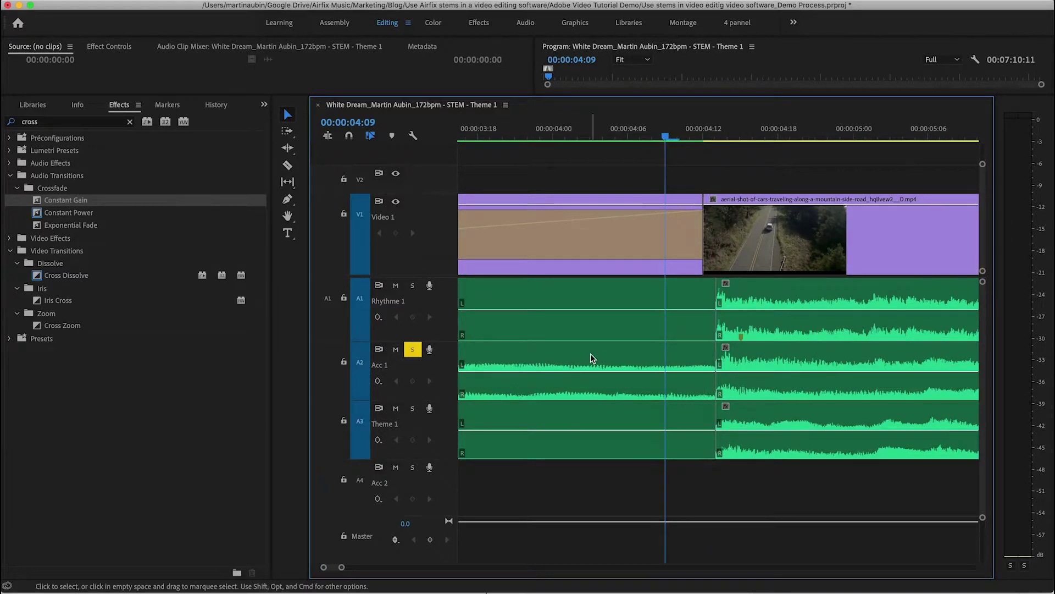
# Put a Constant Gain crossfade on the Acc 1 cut and trim it to a few frames
pyautogui.click(67, 202)
pyautogui.moveTo(166, 225); pyautogui.dragTo(710, 367)
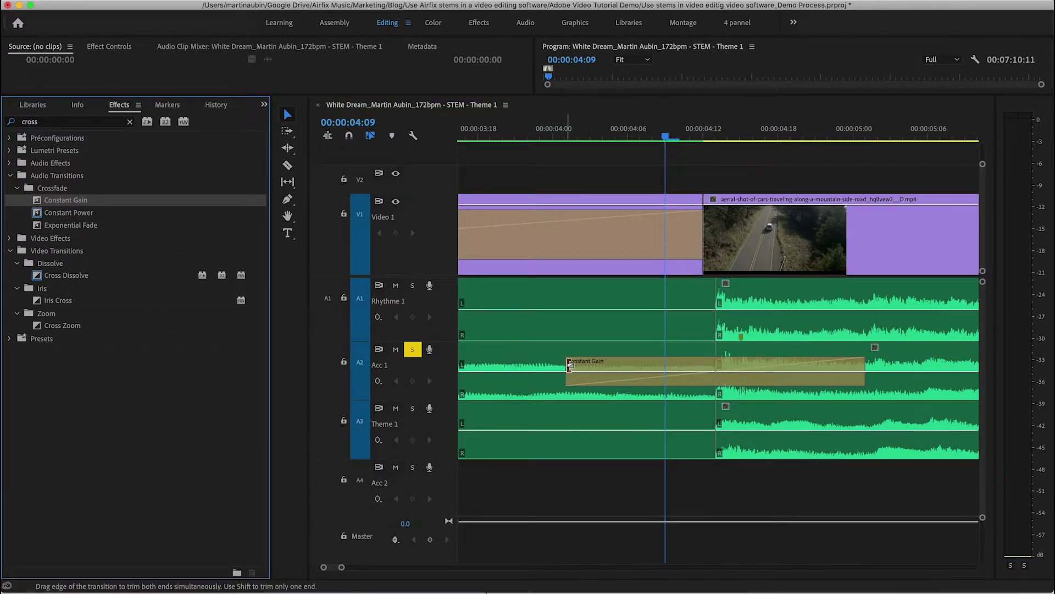
pyautogui.moveTo(569, 365); pyautogui.dragTo(704, 365)
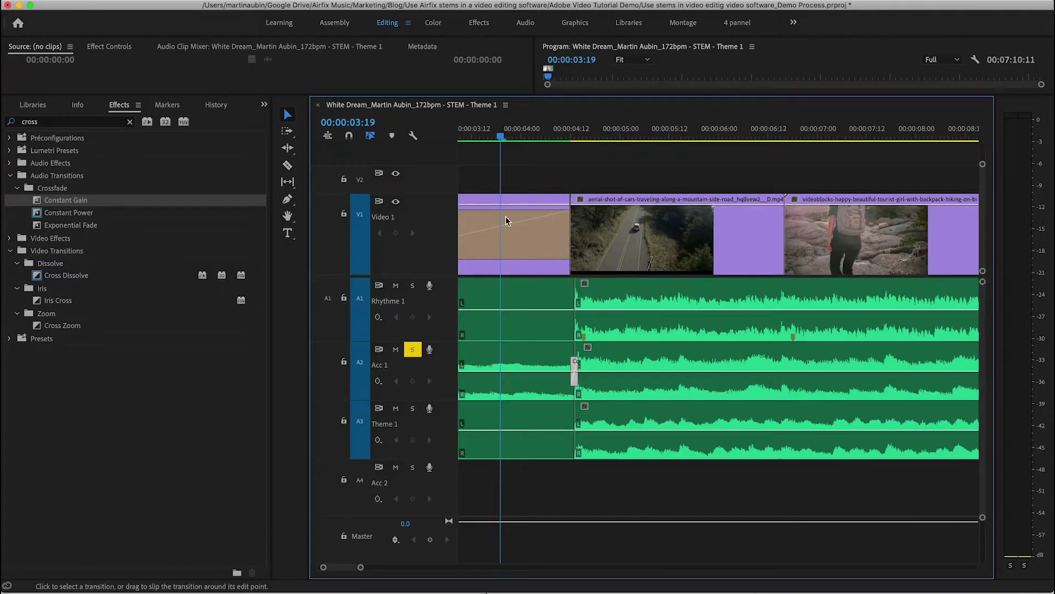
pyautogui.click(413, 350)
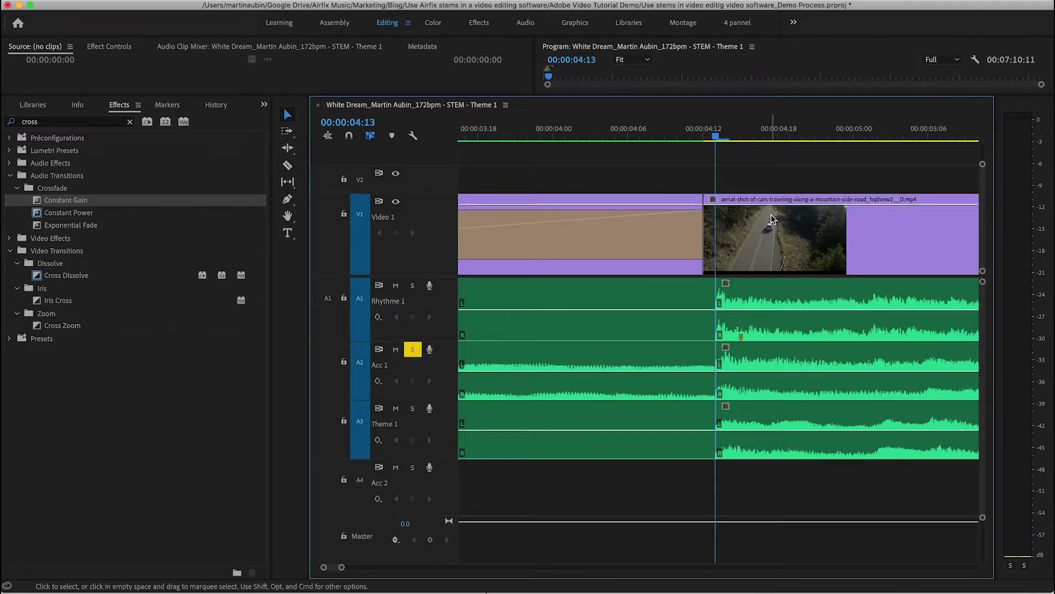
# Play back across the 4:12 cut to check the new crossfade
pyautogui.moveTo(717, 139); pyautogui.dragTo(683, 134)
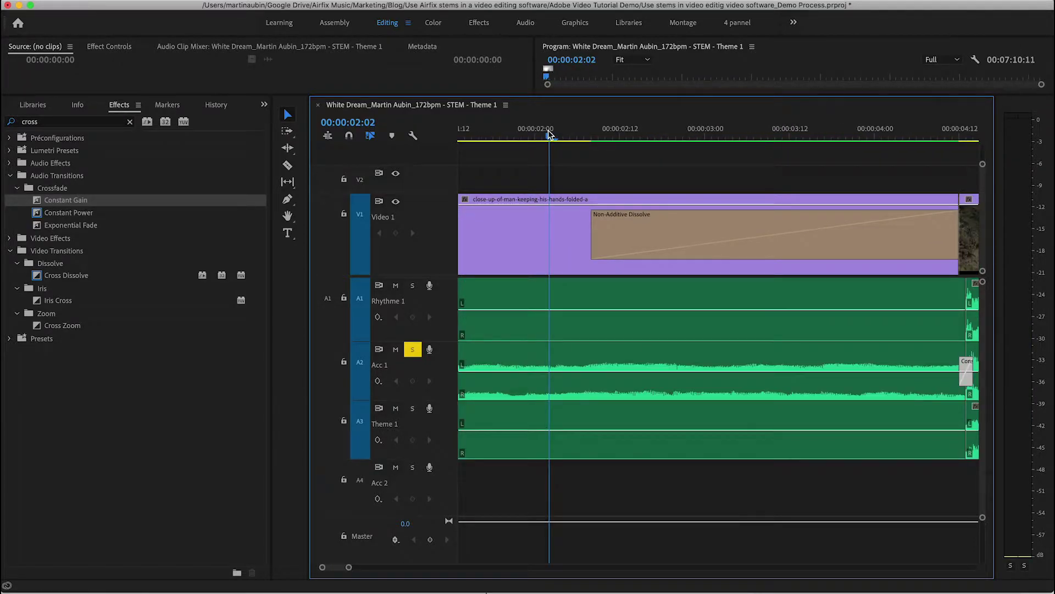
pyautogui.press('space')
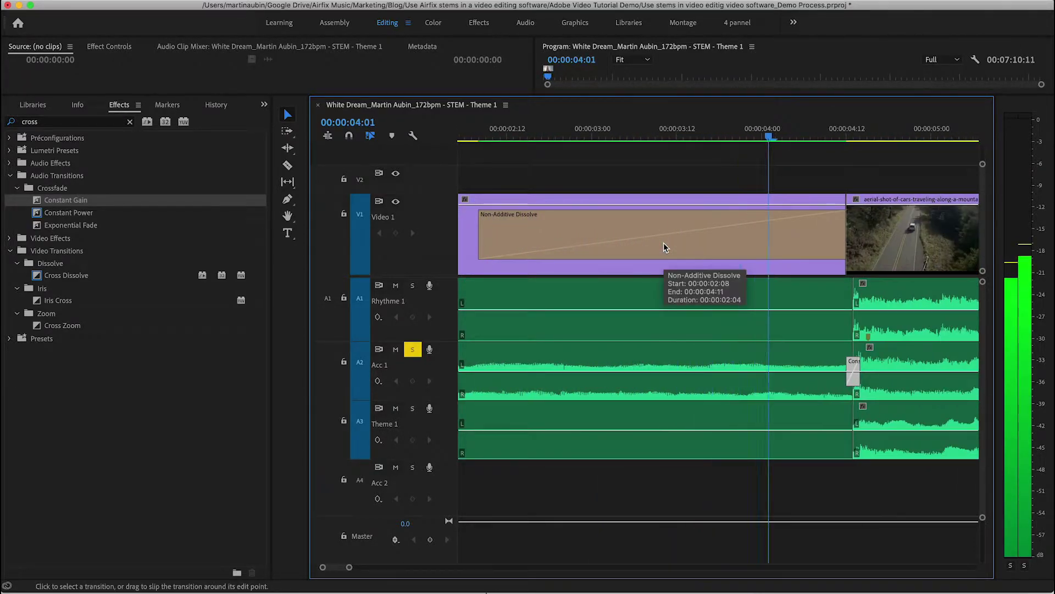
pyautogui.scroll(-5, 869, 369)
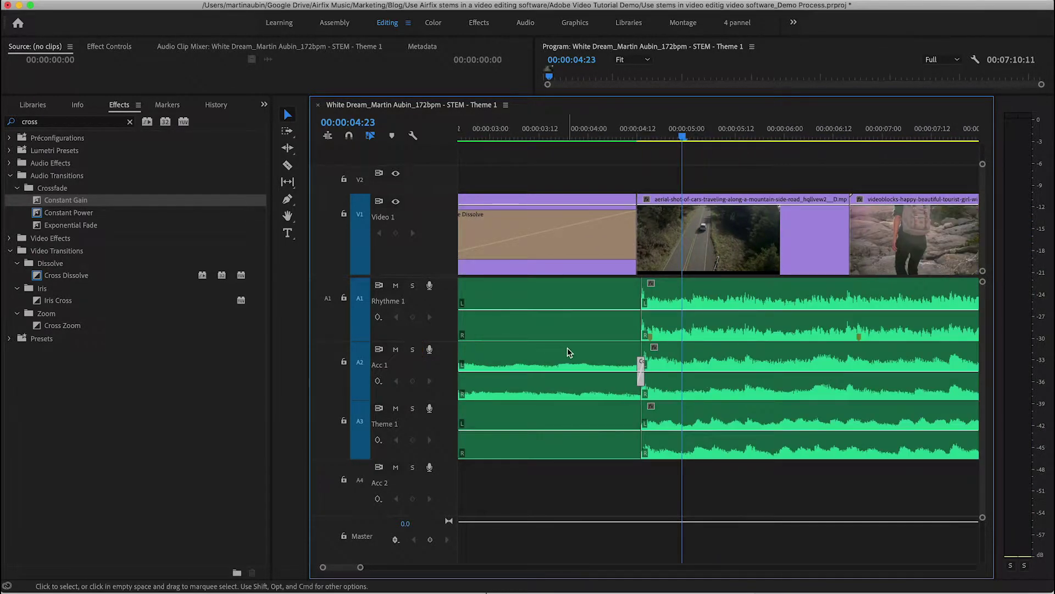
pyautogui.scroll(-2, 566, 351)
# Delete the opening Rhythme 1 clip and extend the next Rhythme 1 clip back to 00:00:00:00
pyautogui.click(546, 299)
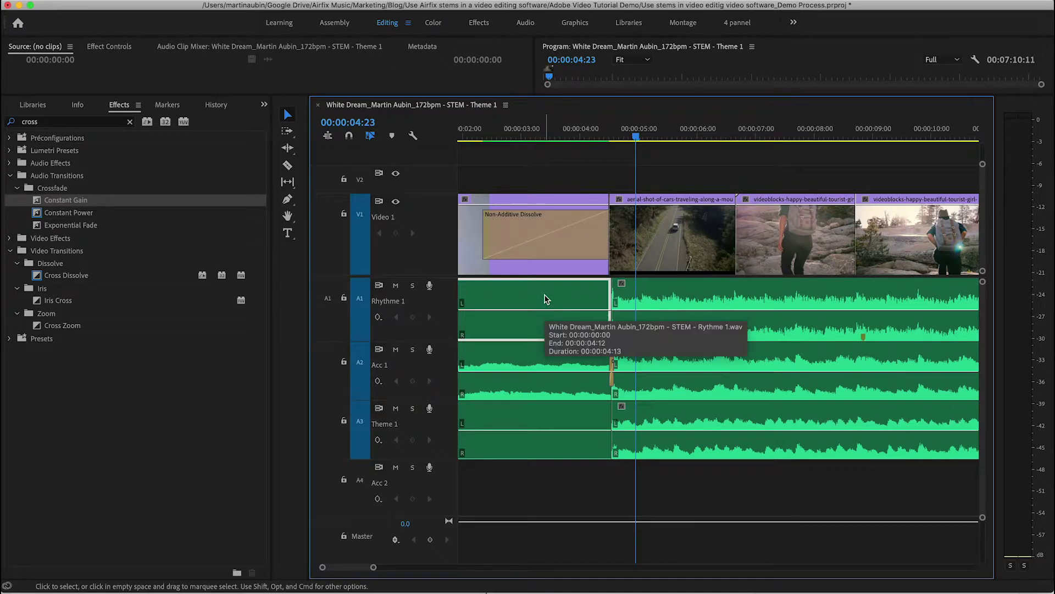
pyautogui.press('Delete')
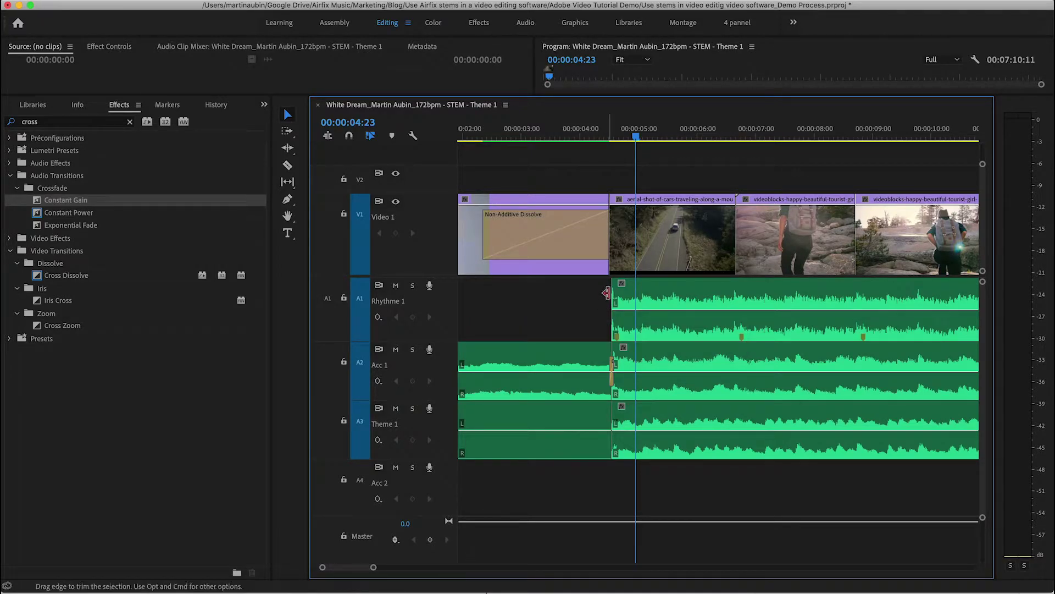
pyautogui.moveTo(596, 293); pyautogui.dragTo(439, 302)
pyautogui.click(556, 303)
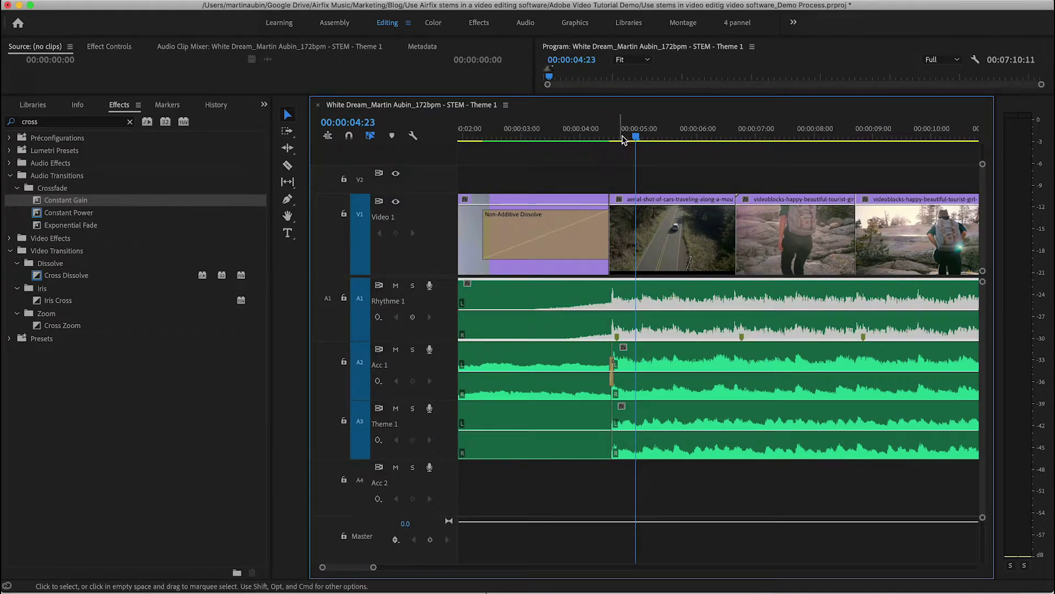
# Play the extended Rhythme 1 intro from about 3:11, then unsolo it and stop
pyautogui.moveTo(634, 136); pyautogui.dragTo(548, 137)
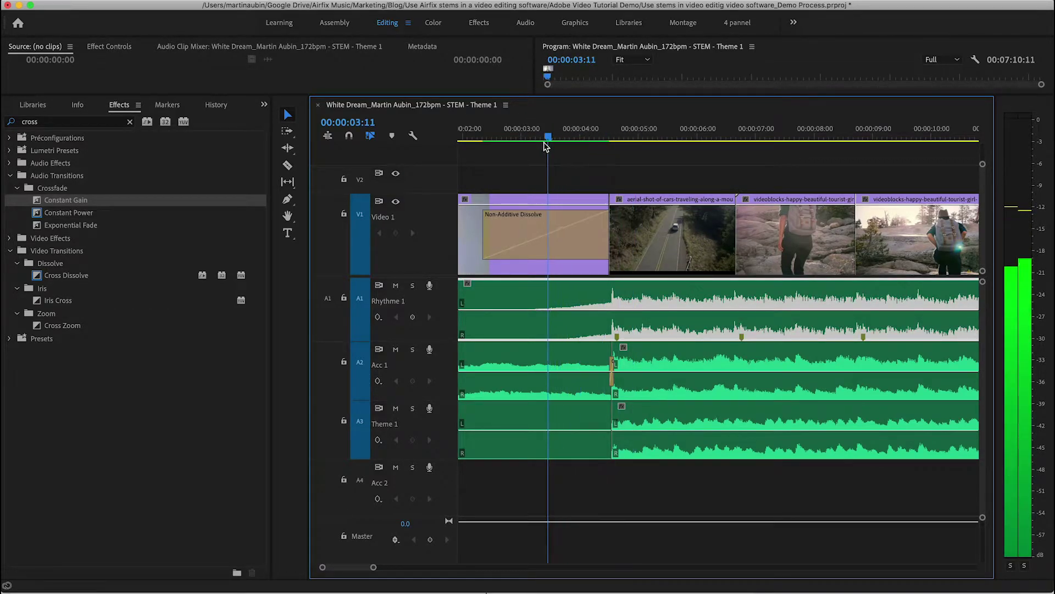
pyautogui.press('space')
pyautogui.click(413, 286)
pyautogui.press('space')
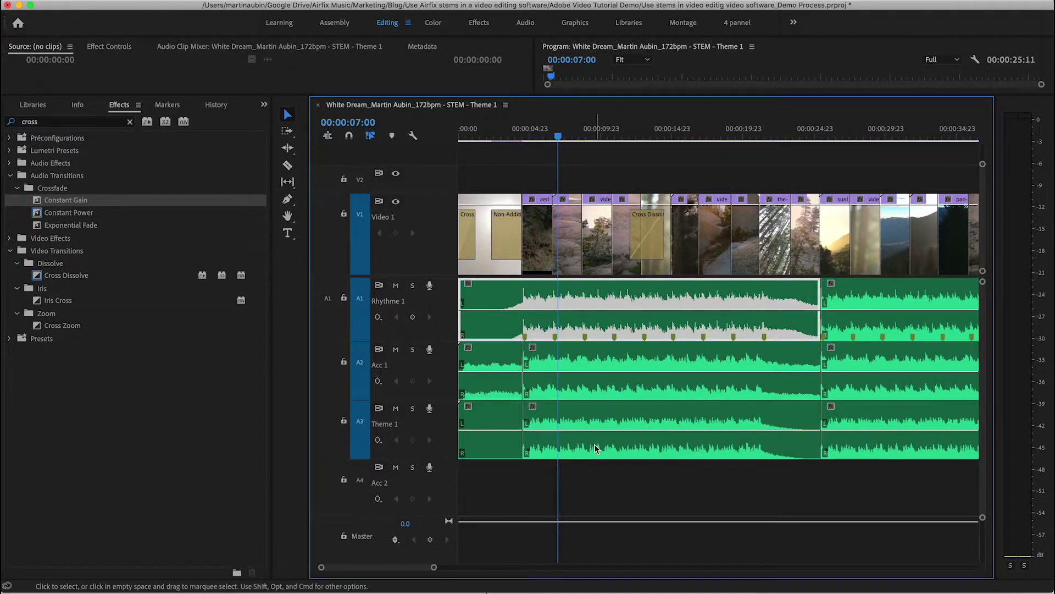
pyautogui.click(584, 409)
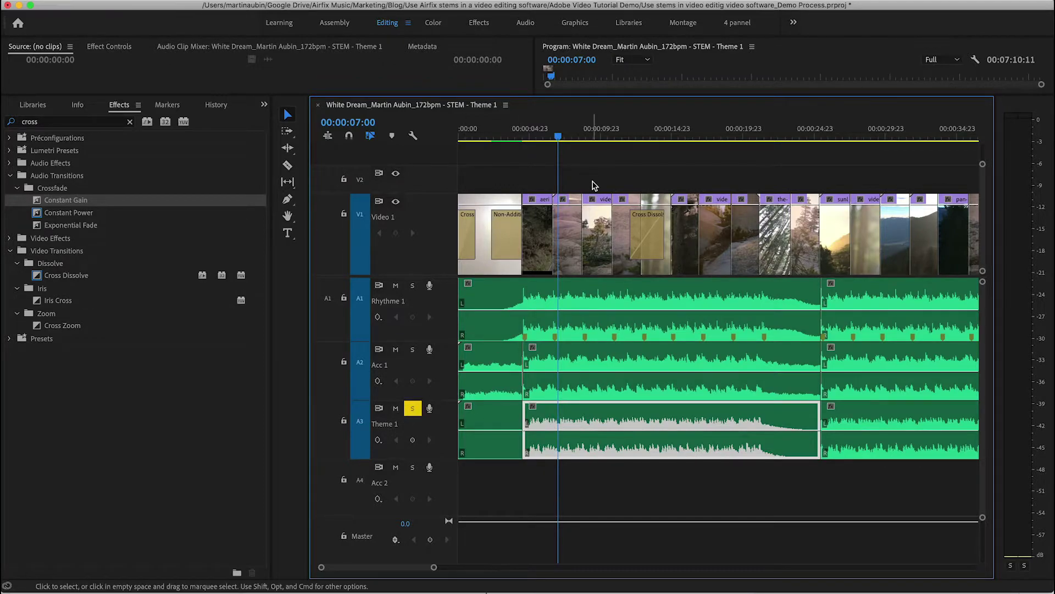
pyautogui.press('space')
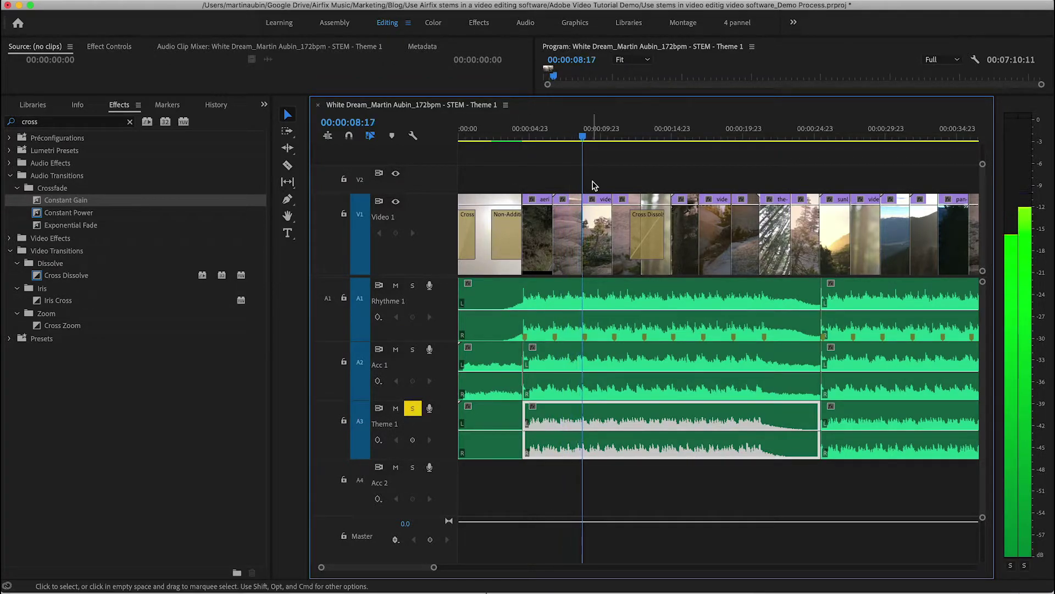
pyautogui.press('-')
pyautogui.press('-')
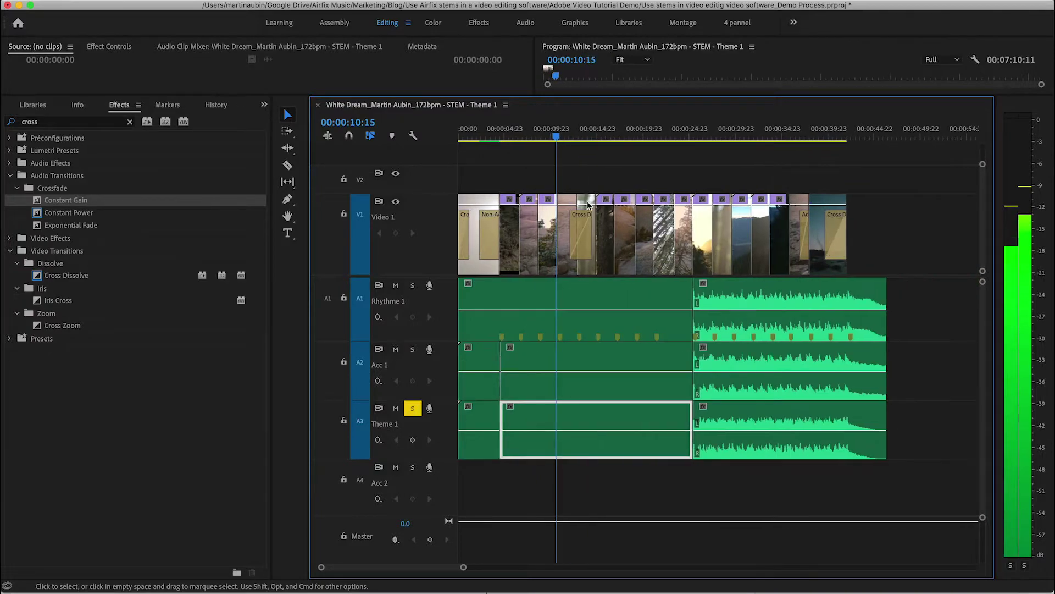
pyautogui.press('space')
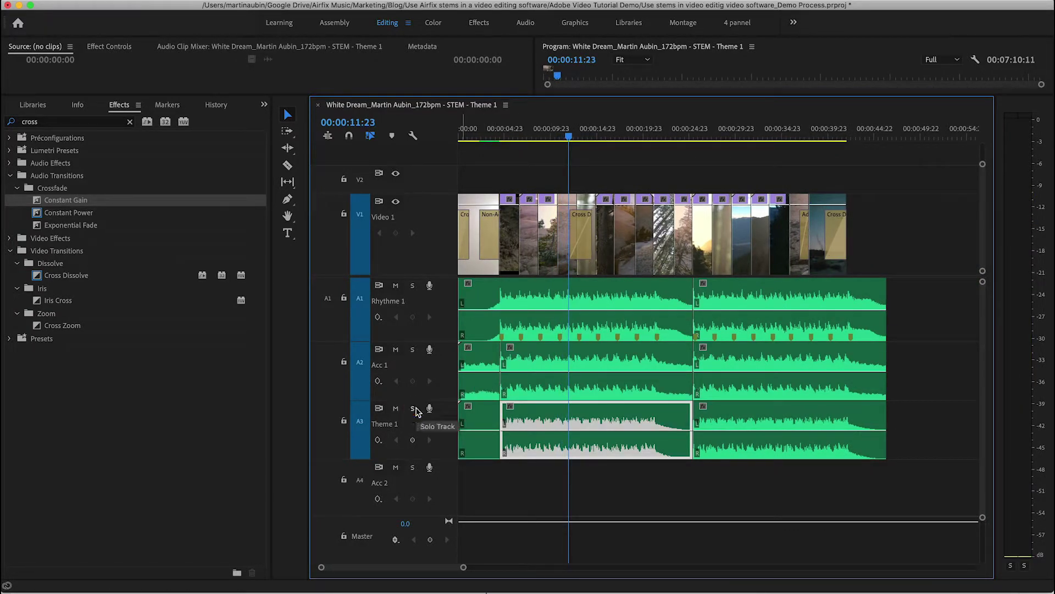
pyautogui.click(526, 138)
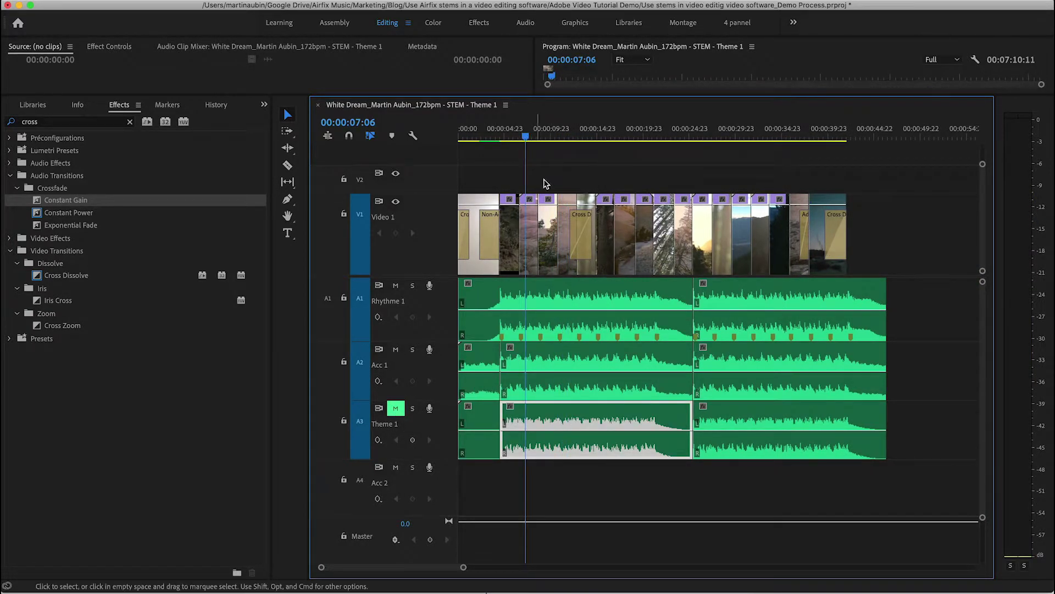
pyautogui.press('space')
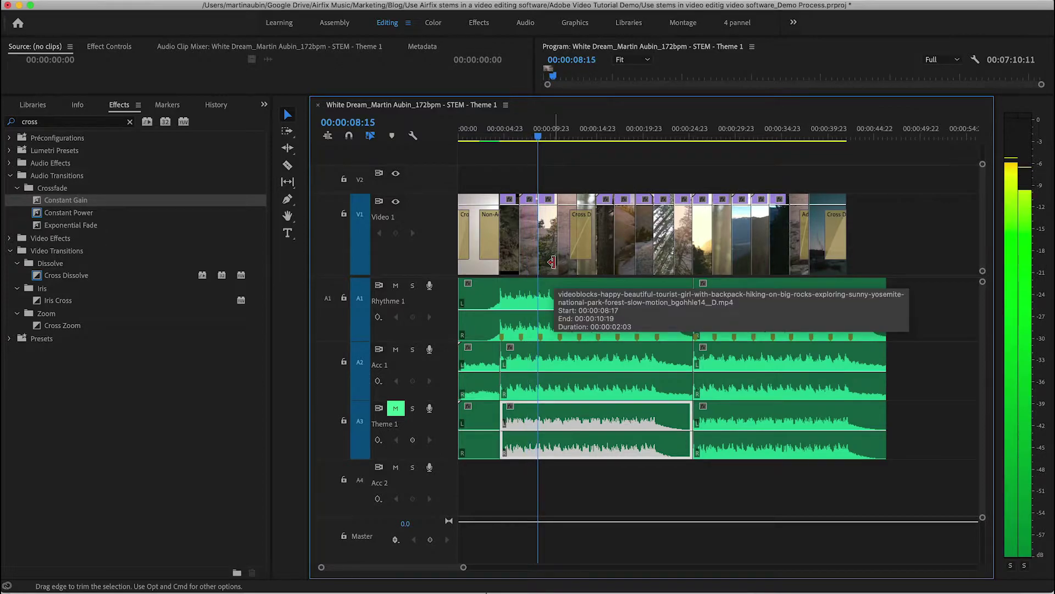
pyautogui.click(397, 409)
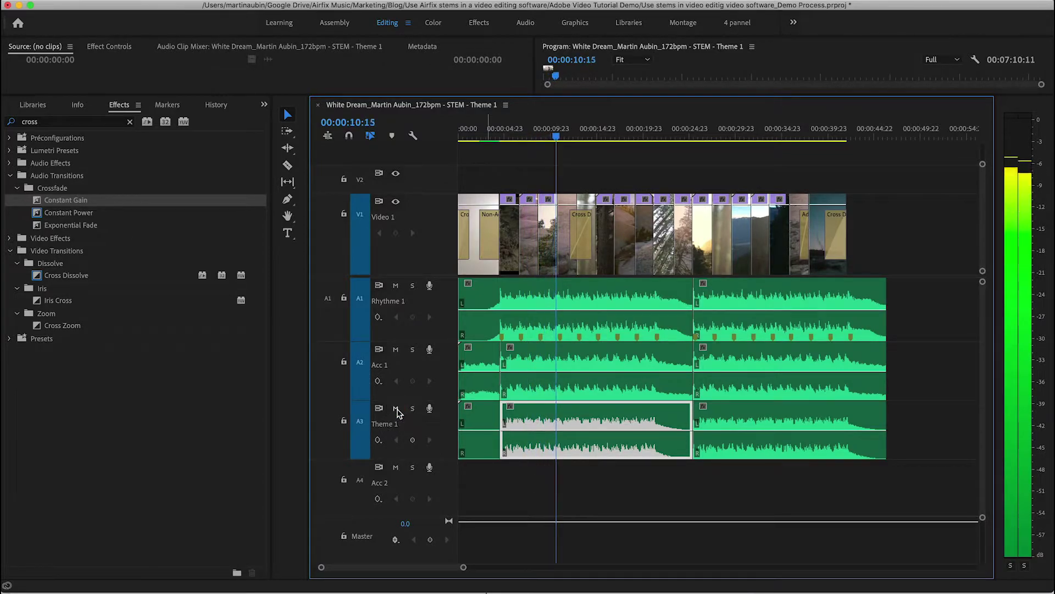
pyautogui.click(397, 409)
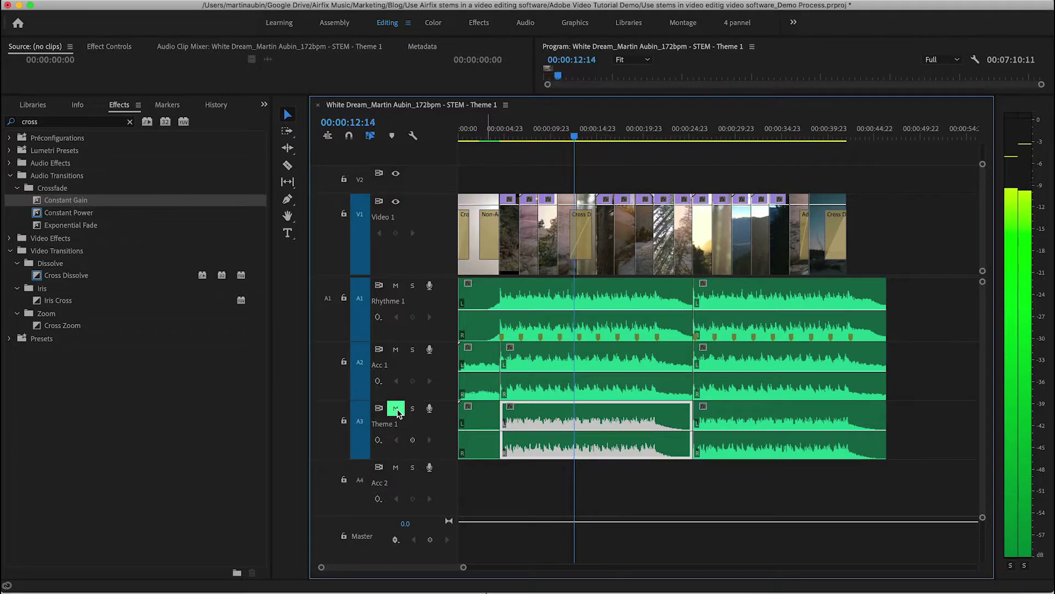
pyautogui.press('space')
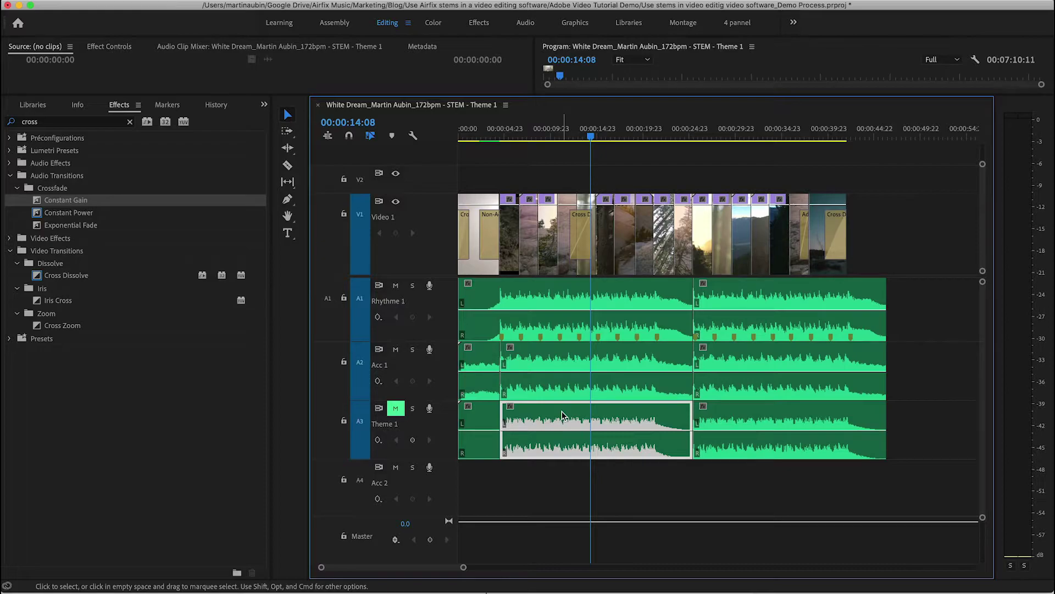
# Delete the two early Theme 1 clips on A3 and play back from about 00:00:03:06 to check
pyautogui.press('Delete')
pyautogui.click(491, 420)
pyautogui.press('Delete')
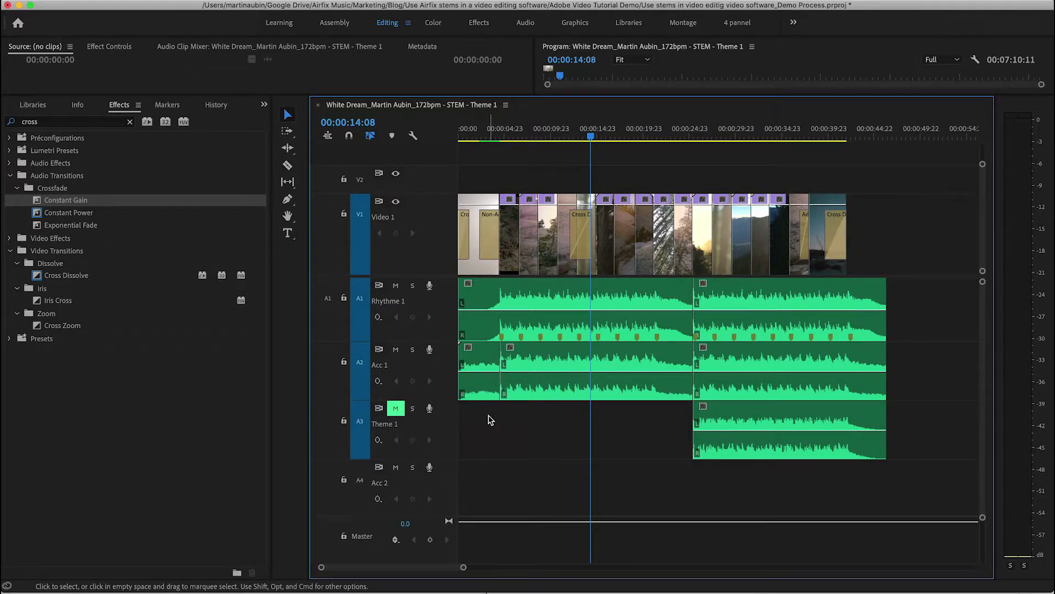
pyautogui.click(489, 135)
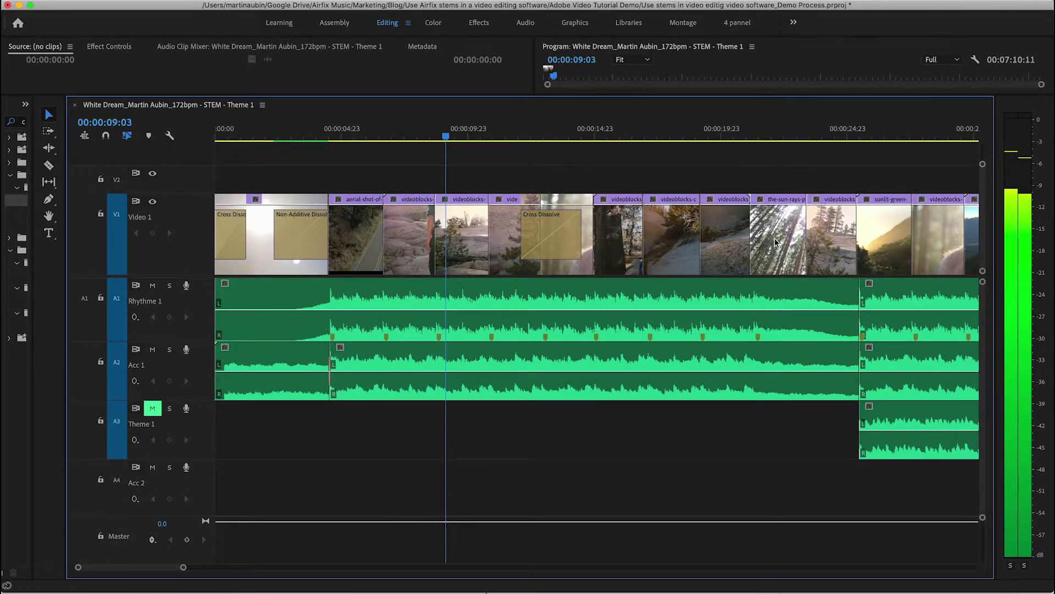
pyautogui.press('space')
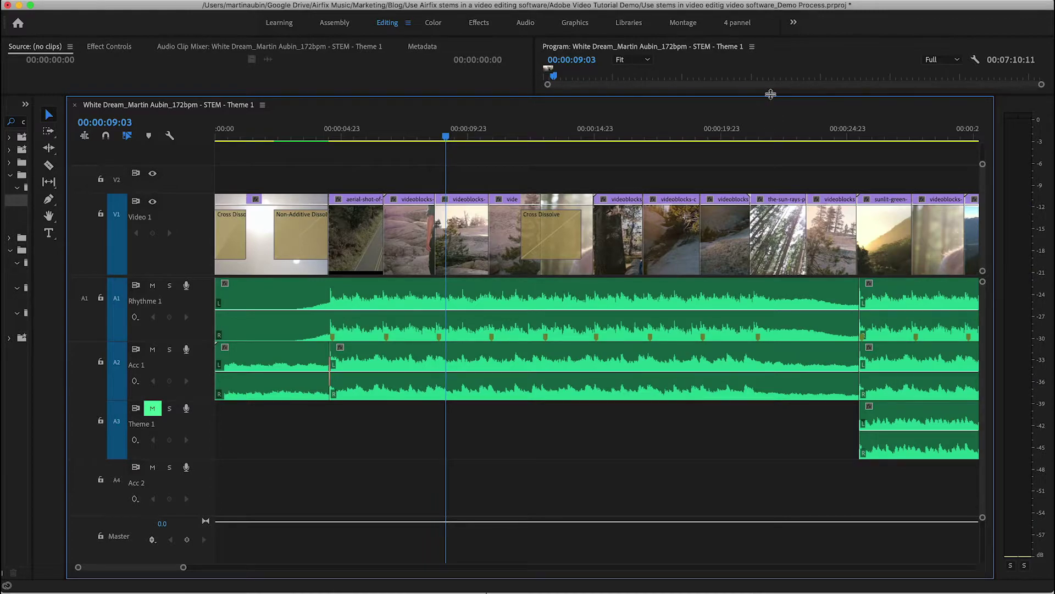
pyautogui.moveTo(807, 134); pyautogui.dragTo(723, 134)
# Split Rhythme 1 and Acc 1 at 00:00:21:07 and delete their middle segments
pyautogui.scroll(-5, 720, 134)
pyautogui.moveTo(497, 135); pyautogui.dragTo(514, 137)
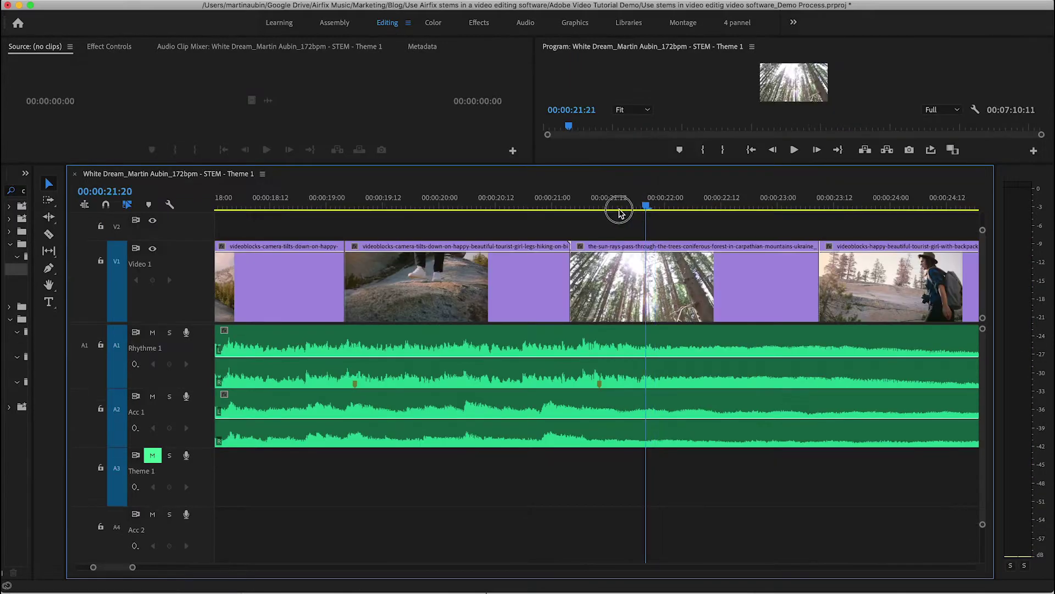
pyautogui.moveTo(617, 210); pyautogui.dragTo(587, 214)
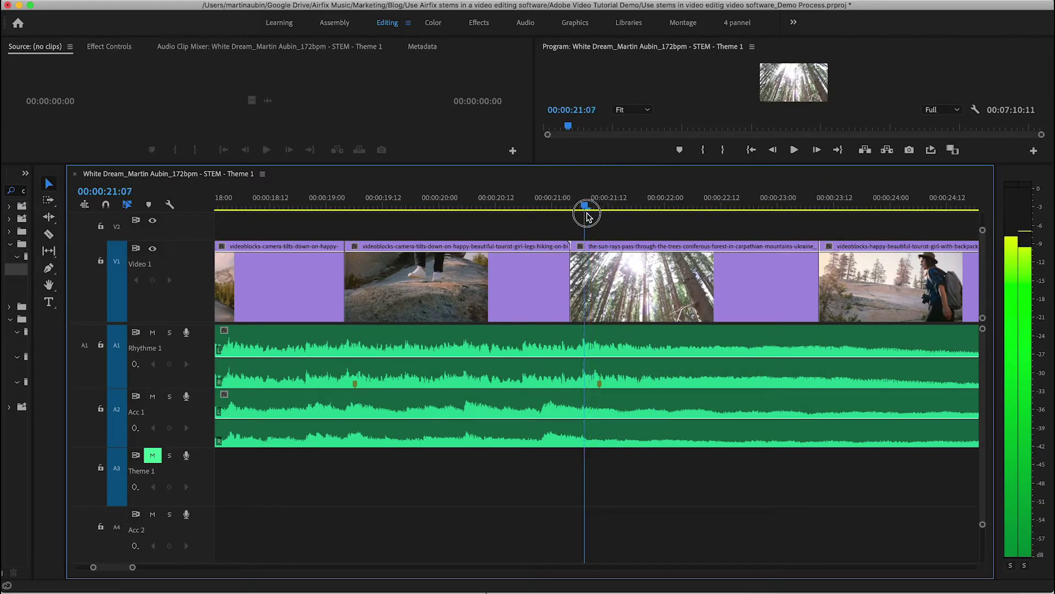
pyautogui.click(594, 370)
pyautogui.keyDown('shift'); pyautogui.click(594, 403); pyautogui.keyUp('shift')
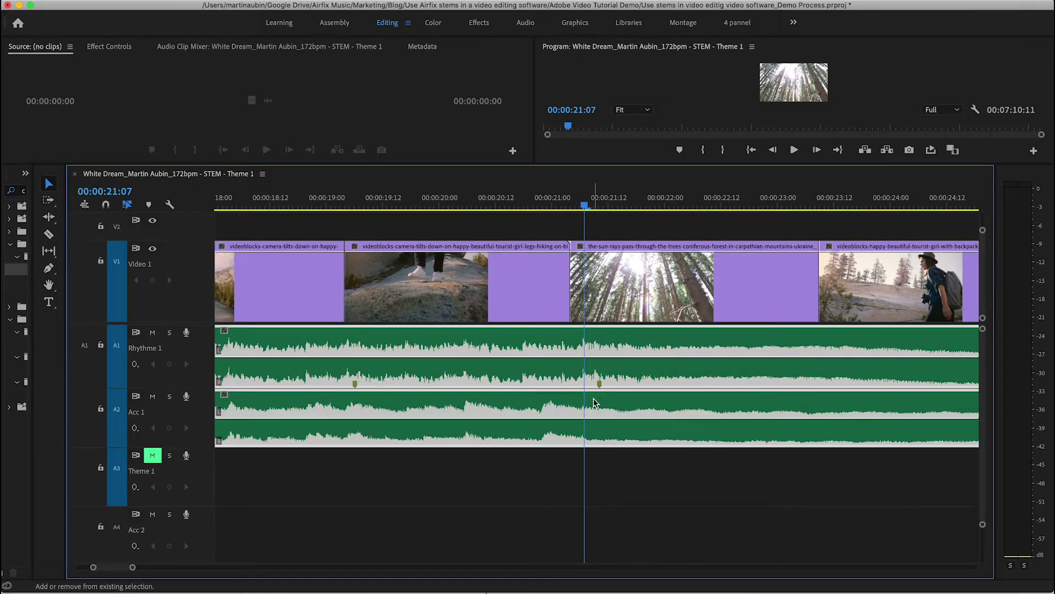
pyautogui.press('super+k')
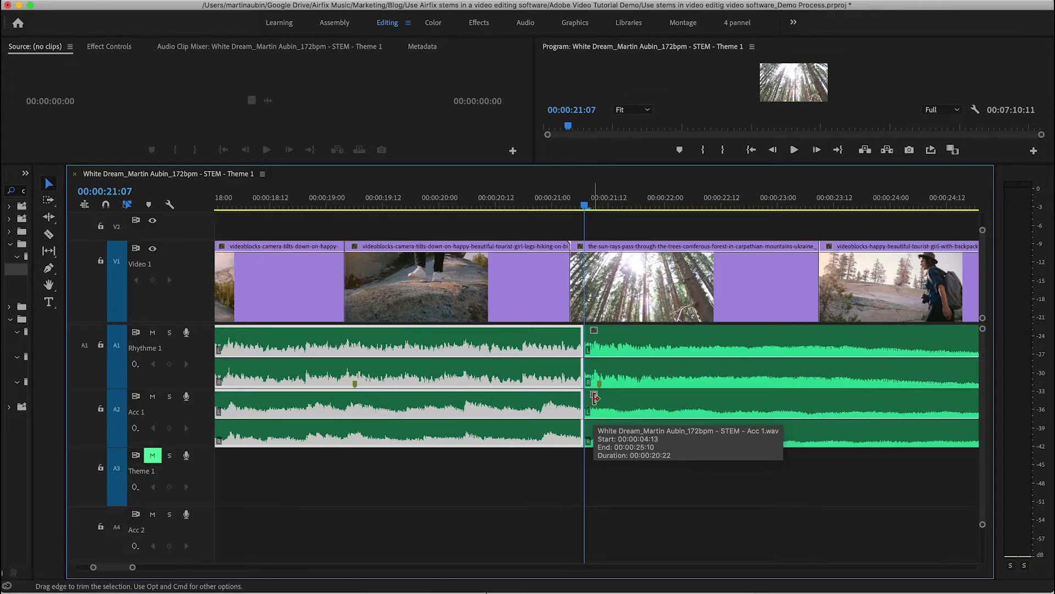
pyautogui.press('-')
pyautogui.press('-')
pyautogui.click(632, 346)
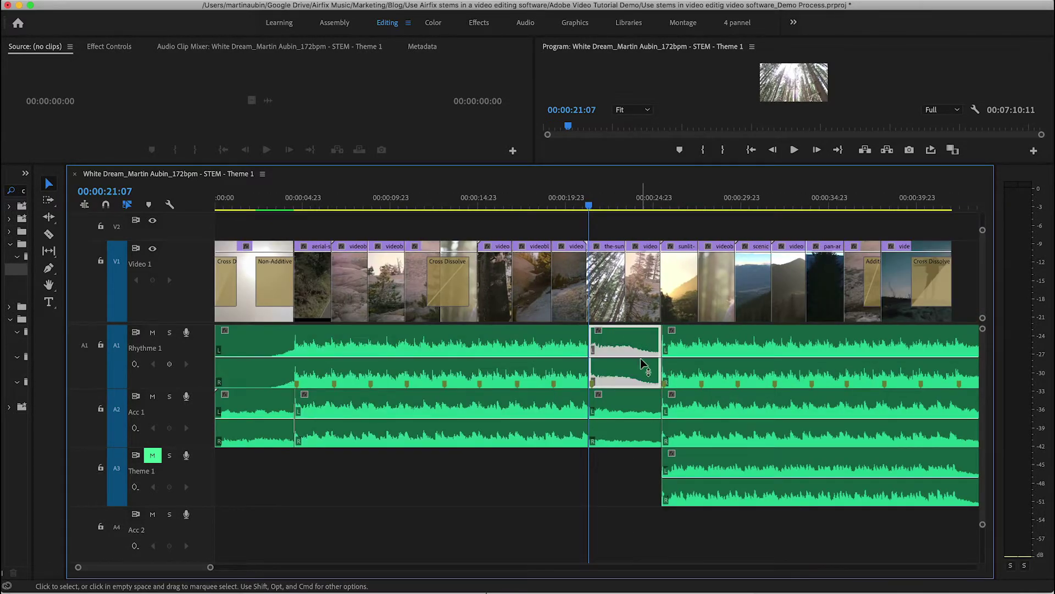
pyautogui.keyDown('shift'); pyautogui.click(636, 414); pyautogui.keyUp('shift')
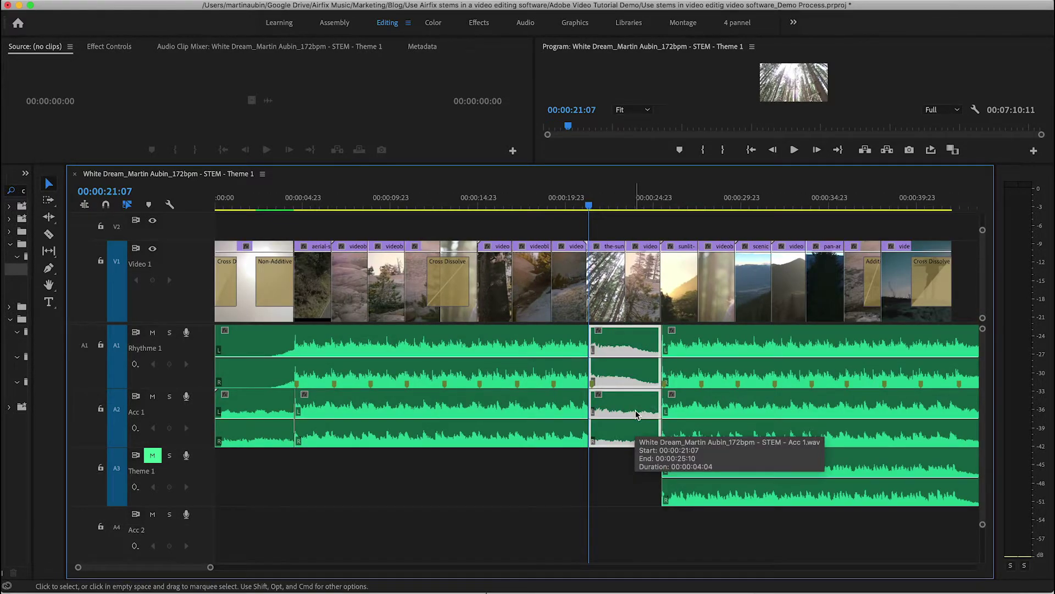
pyautogui.press('Delete')
# Slide the later Rhythme 1, Acc 1 and Theme 1 clips left to close the gap, then play the join
pyautogui.click(691, 353)
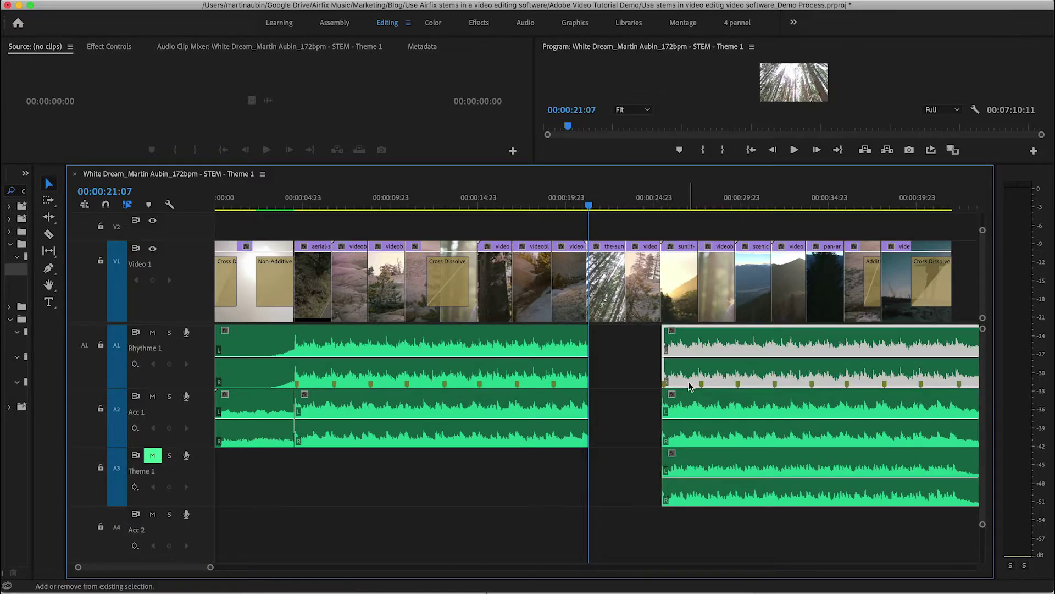
pyautogui.keyDown('shift'); pyautogui.click(690, 412); pyautogui.keyUp('shift')
pyautogui.keyDown('shift'); pyautogui.click(694, 469); pyautogui.keyUp('shift')
pyautogui.press('=')
pyautogui.moveTo(660, 343); pyautogui.dragTo(592, 342)
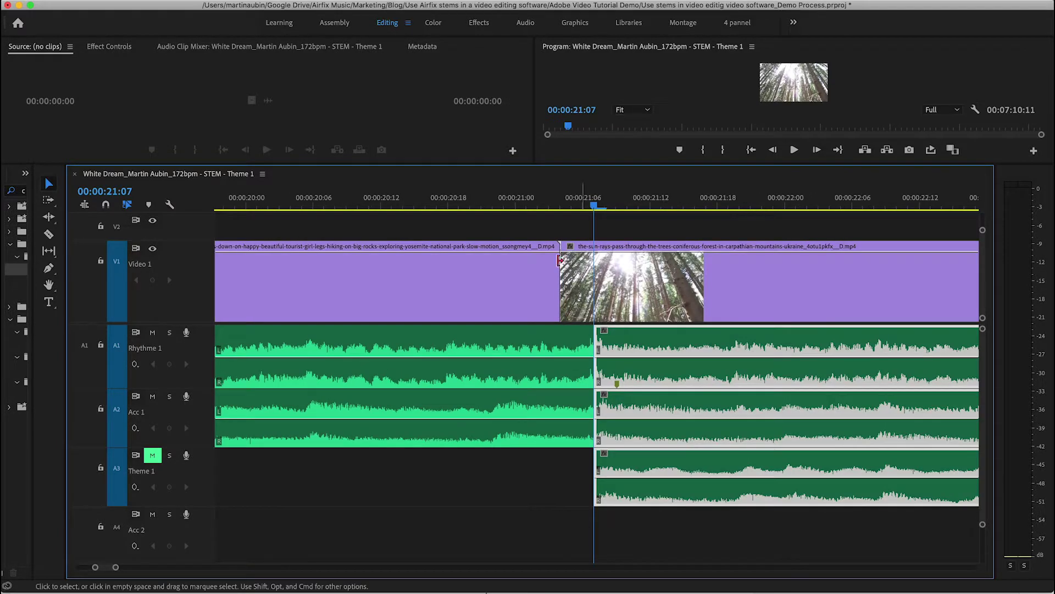
pyautogui.click(395, 201)
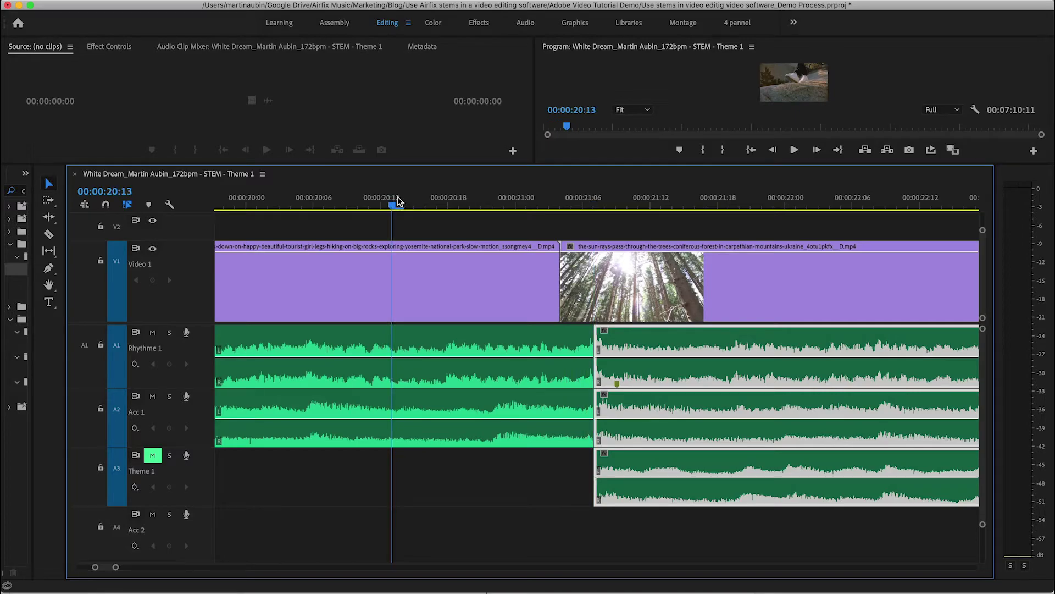
pyautogui.press('space')
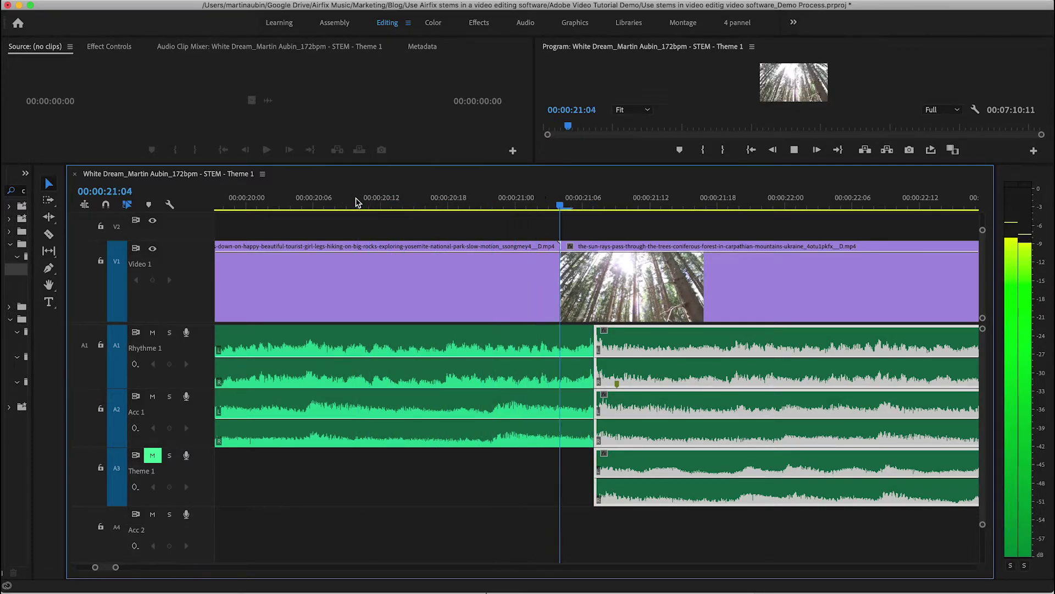
pyautogui.press('=')
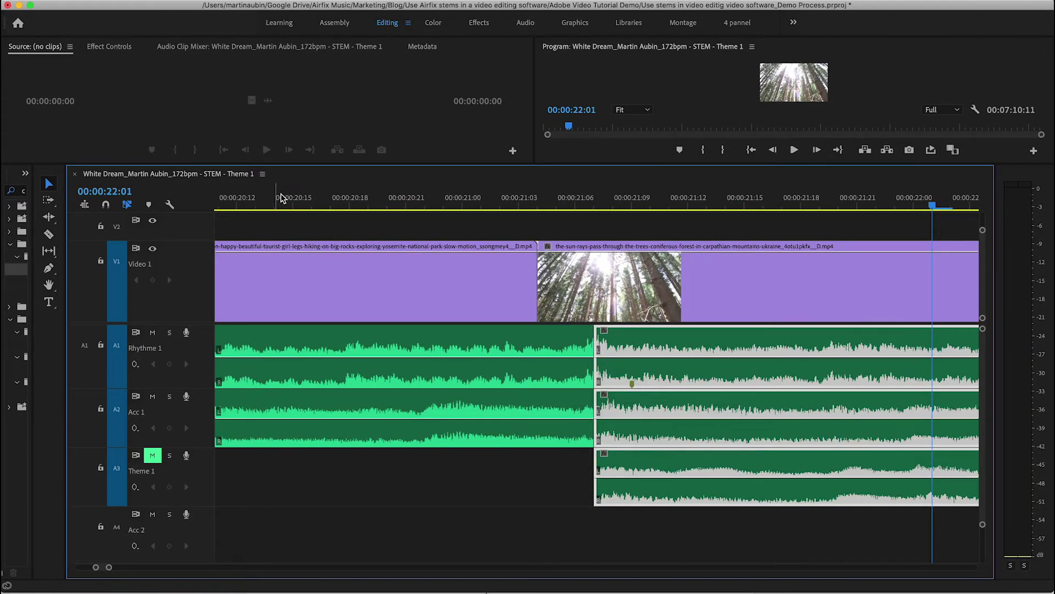
pyautogui.click(272, 203)
pyautogui.press('space')
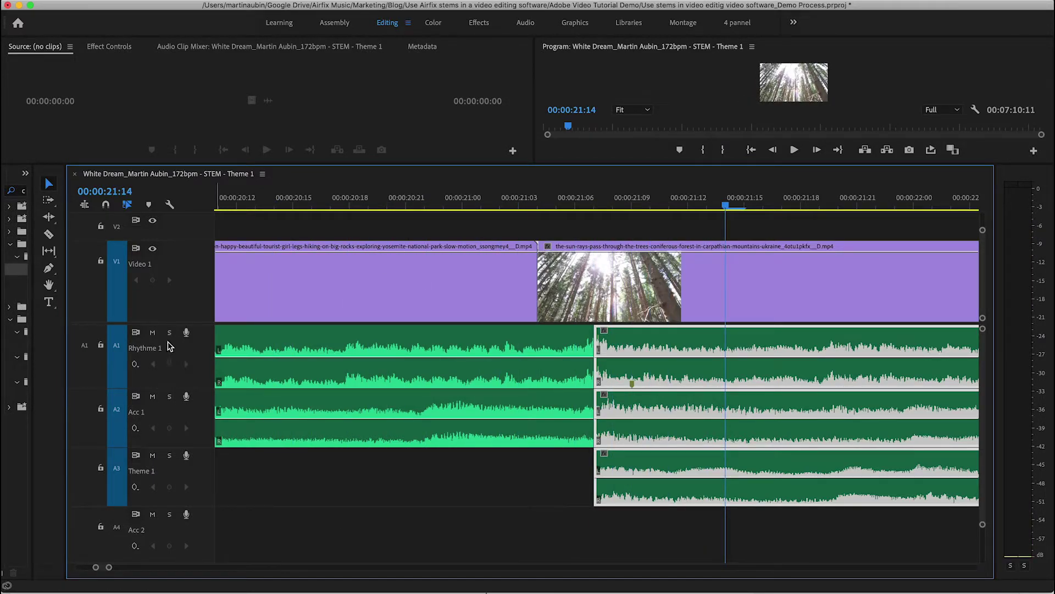
pyautogui.click(276, 200)
pyautogui.press('space')
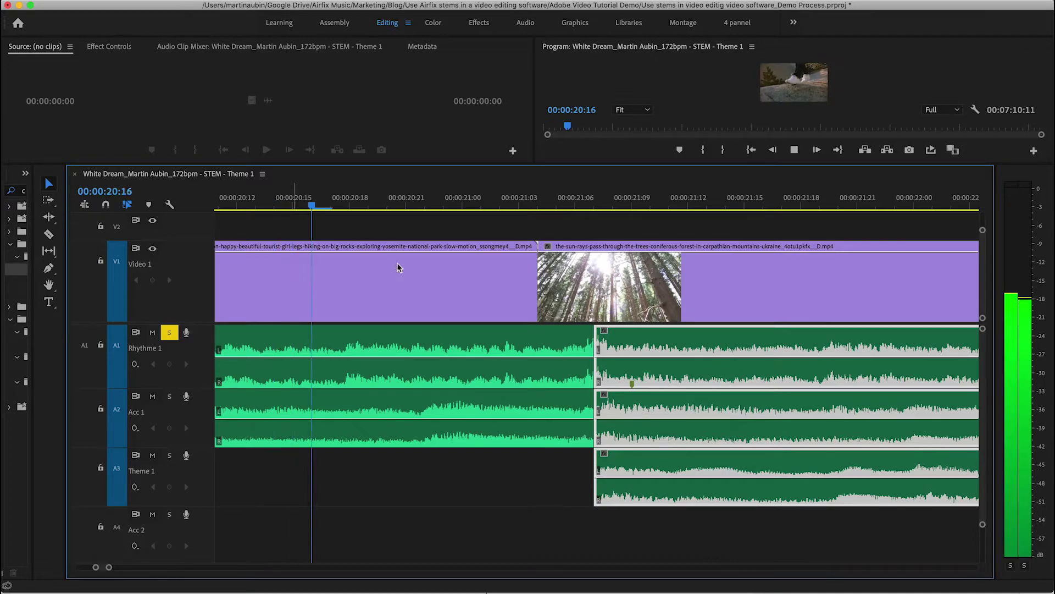
pyautogui.press('space')
pyautogui.click(276, 201)
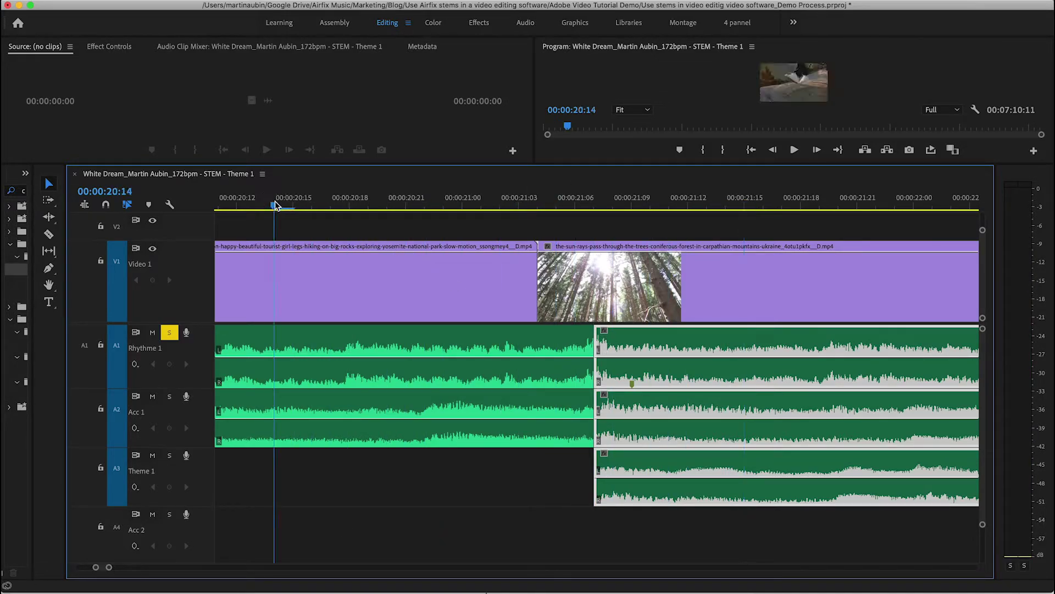
pyautogui.press('space')
pyautogui.press('space')
pyautogui.click(631, 347)
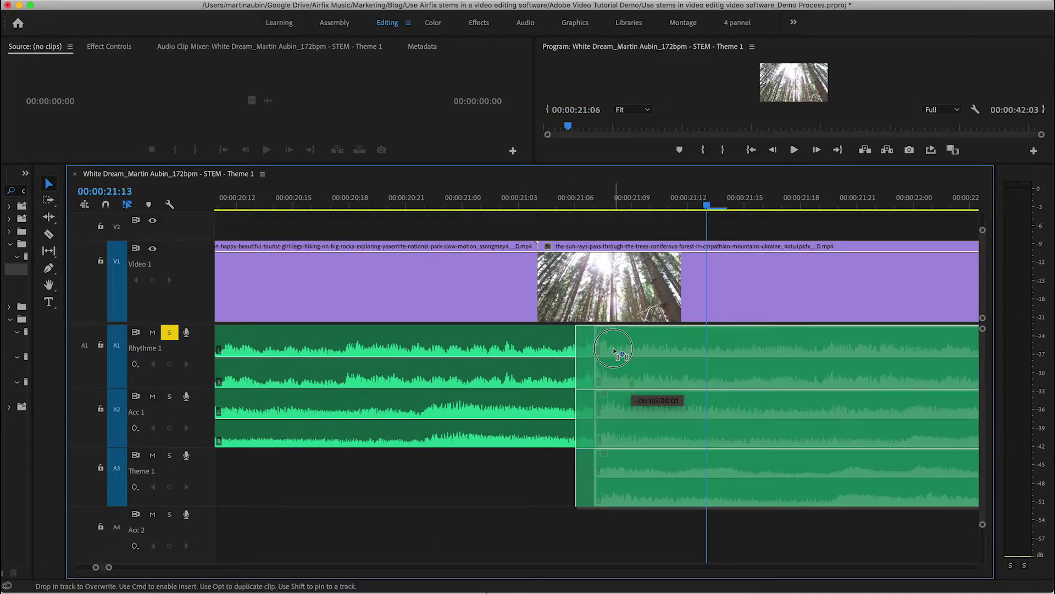
pyautogui.moveTo(623, 350); pyautogui.dragTo(615, 353)
pyautogui.click(310, 205)
pyautogui.press('space')
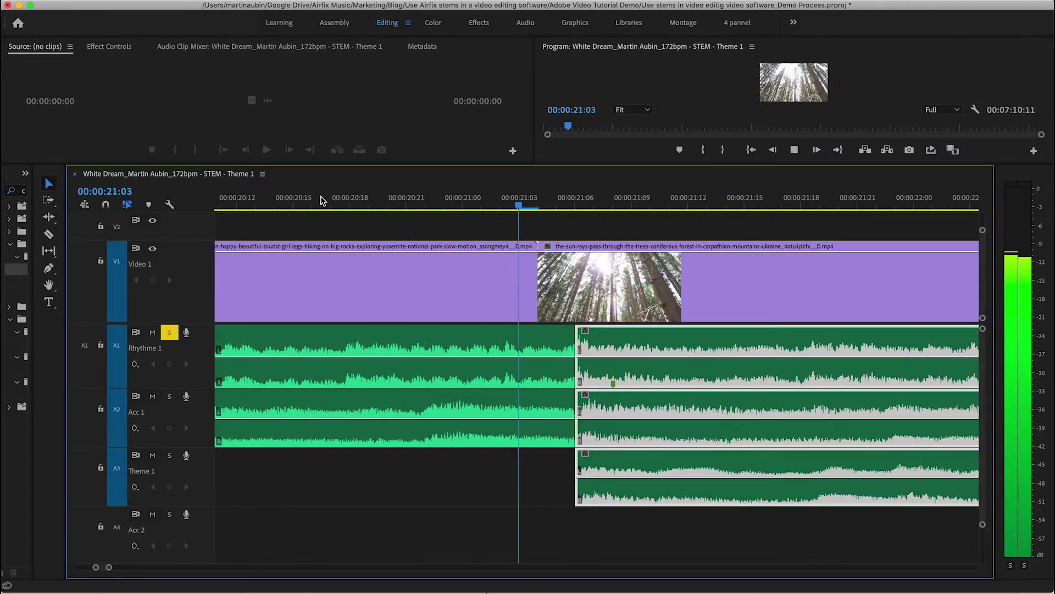
pyautogui.press('space')
pyautogui.scroll(-3, 378, 353)
pyautogui.click(365, 204)
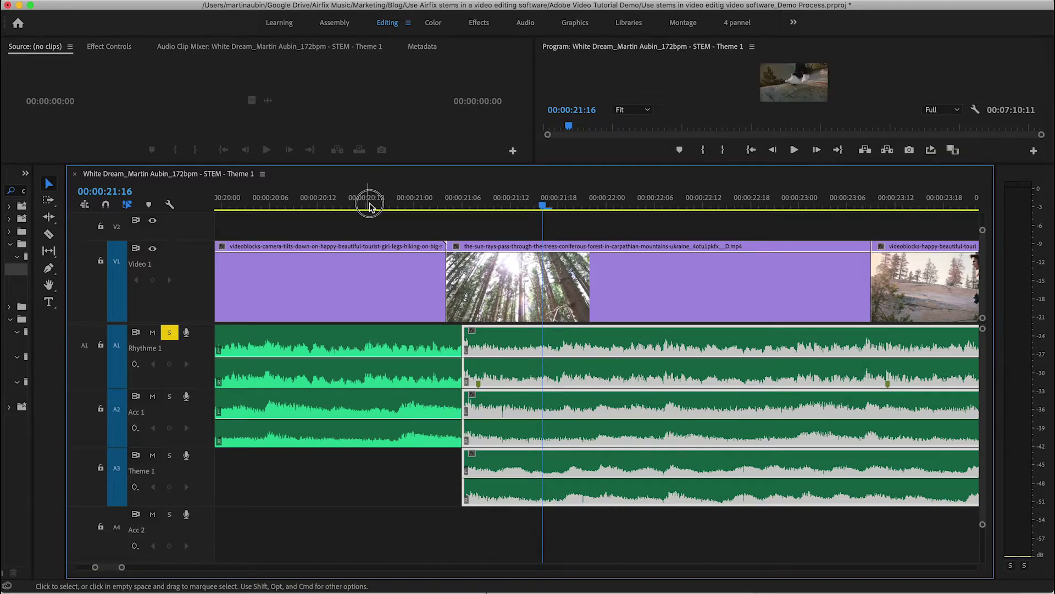
pyautogui.press('space')
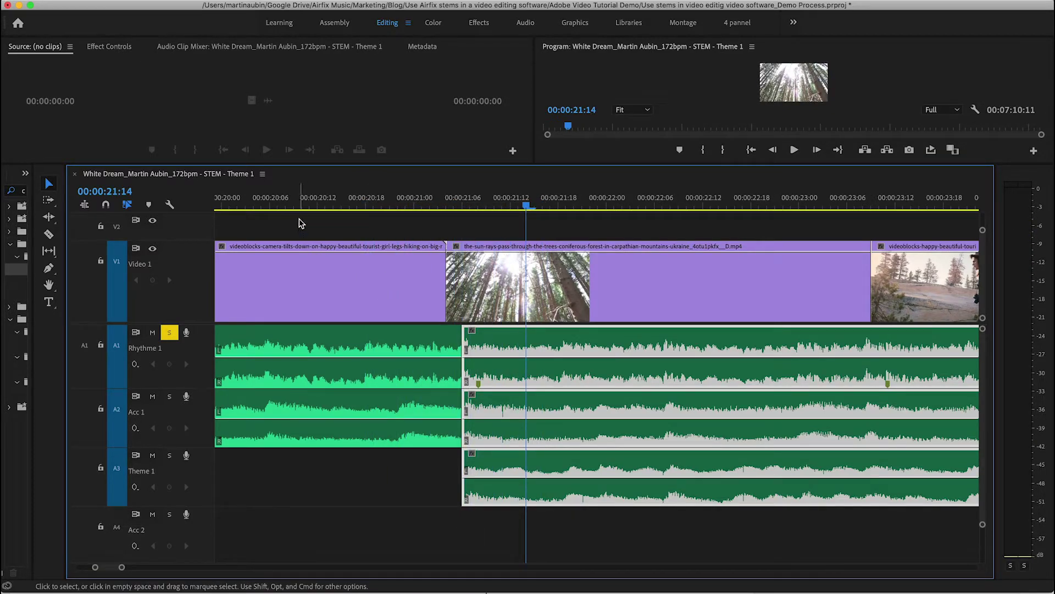
pyautogui.click(301, 205)
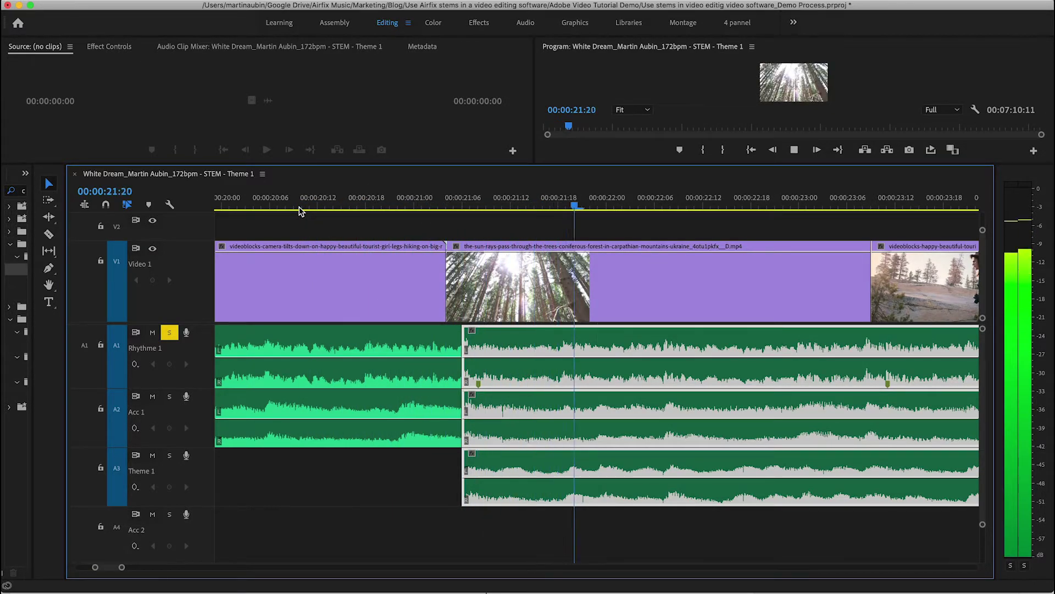
pyautogui.press('space')
pyautogui.click(449, 201)
pyautogui.press('=')
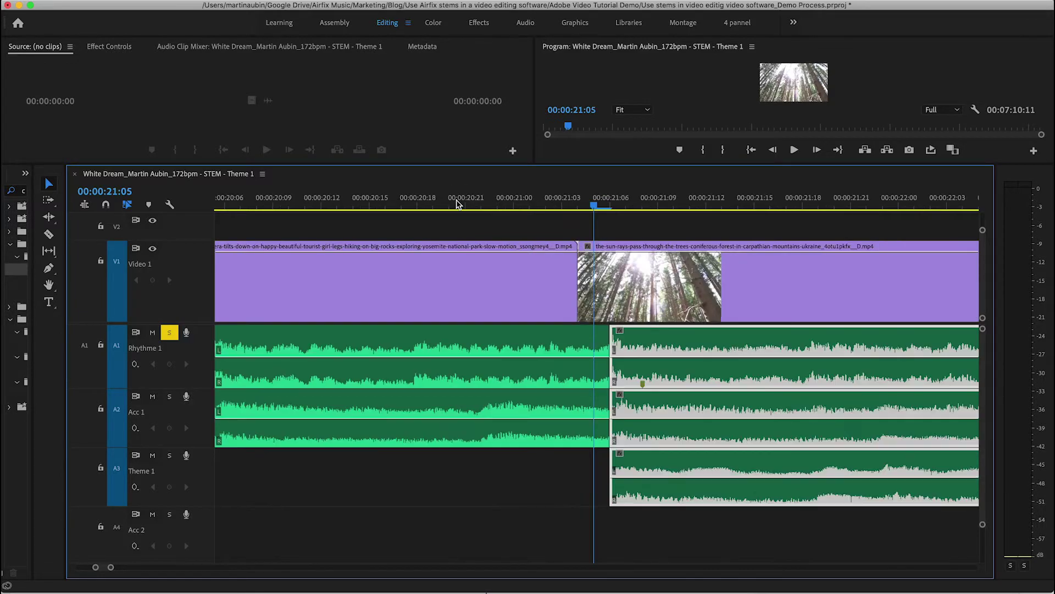
pyautogui.press('-')
pyautogui.click(169, 332)
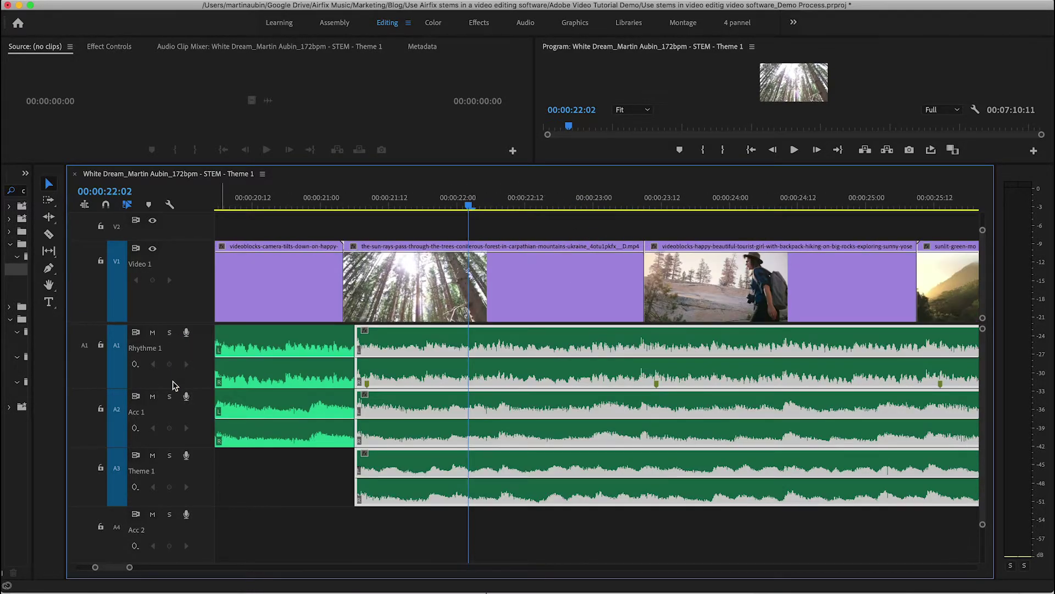
pyautogui.scroll(3, 263, 387)
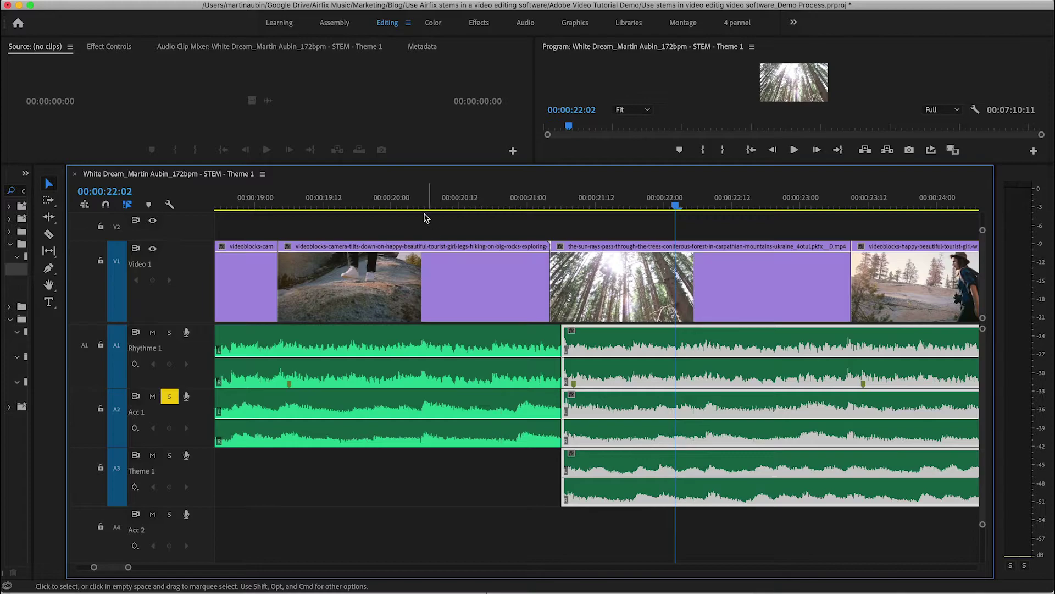
pyautogui.click(338, 202)
pyautogui.press('space')
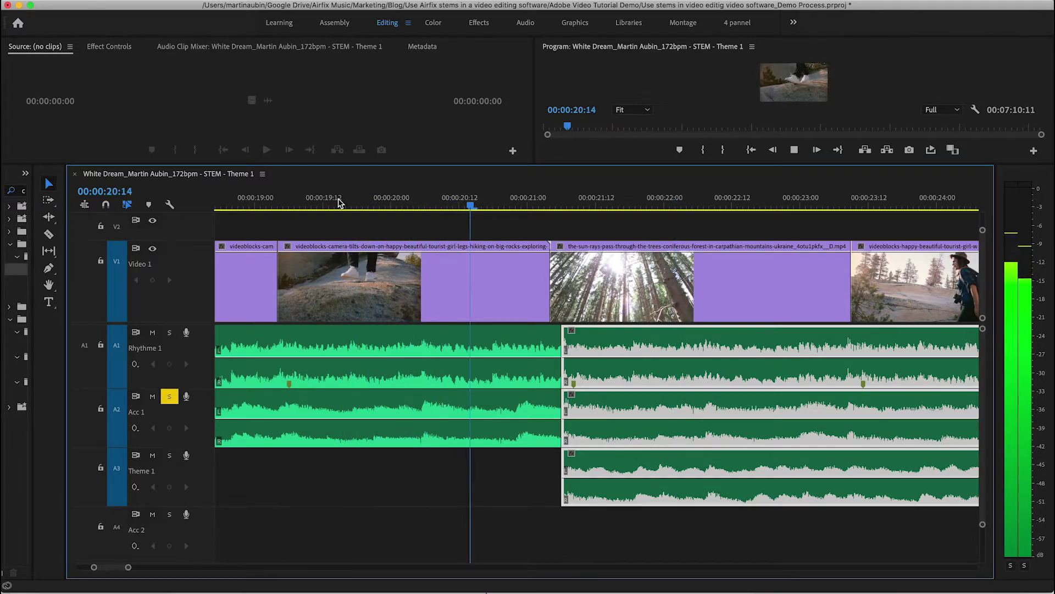
pyautogui.press('space')
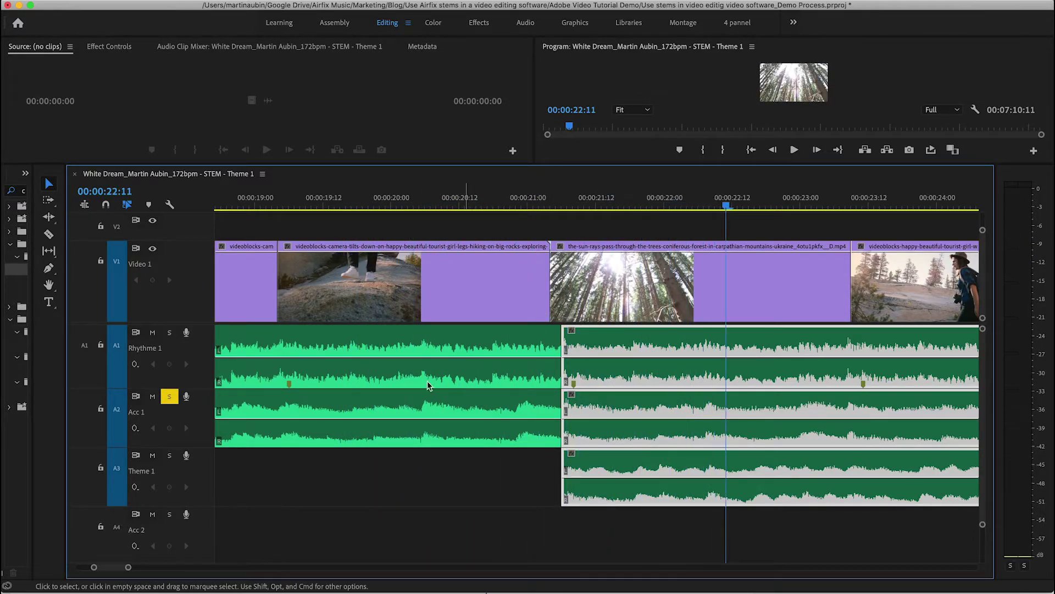
# Apply a Constant Gain crossfade to the Acc 1 cut at 21:05 and play it back
pyautogui.moveTo(33, 334); pyautogui.dragTo(135, 330)
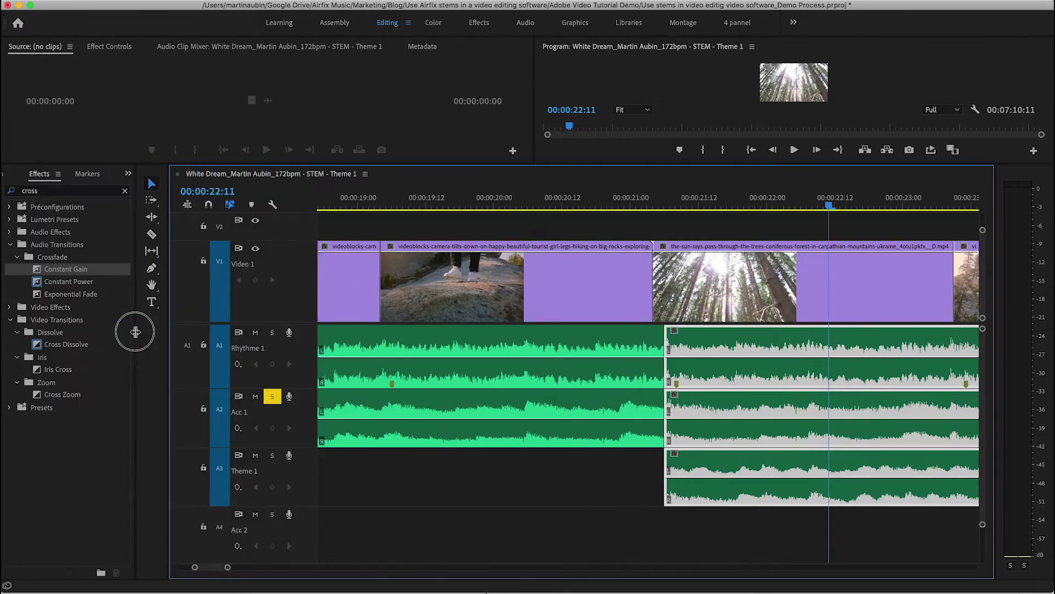
pyautogui.click(80, 270)
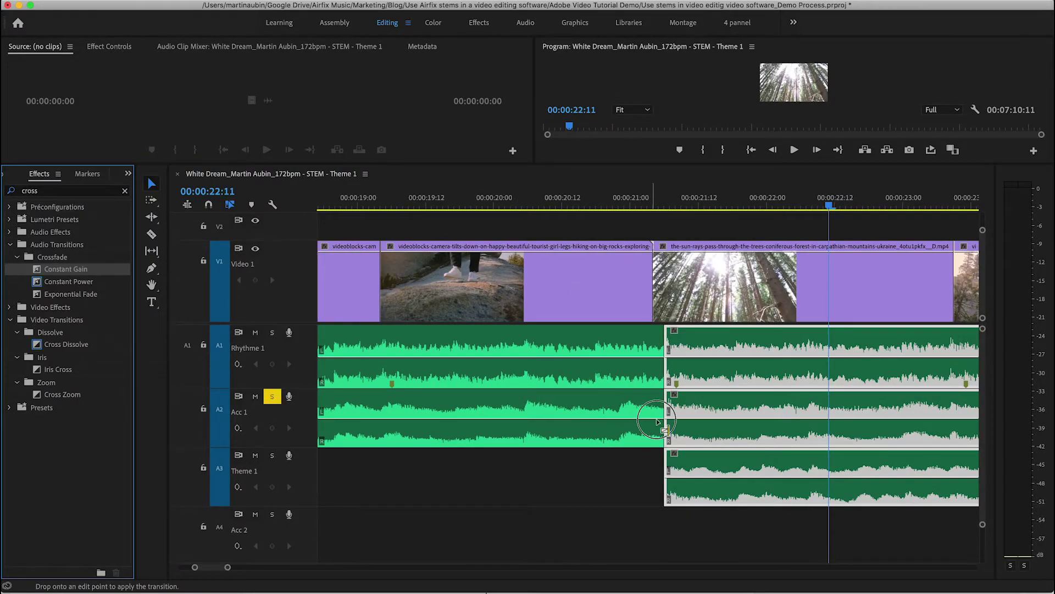
pyautogui.moveTo(658, 422); pyautogui.dragTo(702, 432)
pyautogui.click(490, 203)
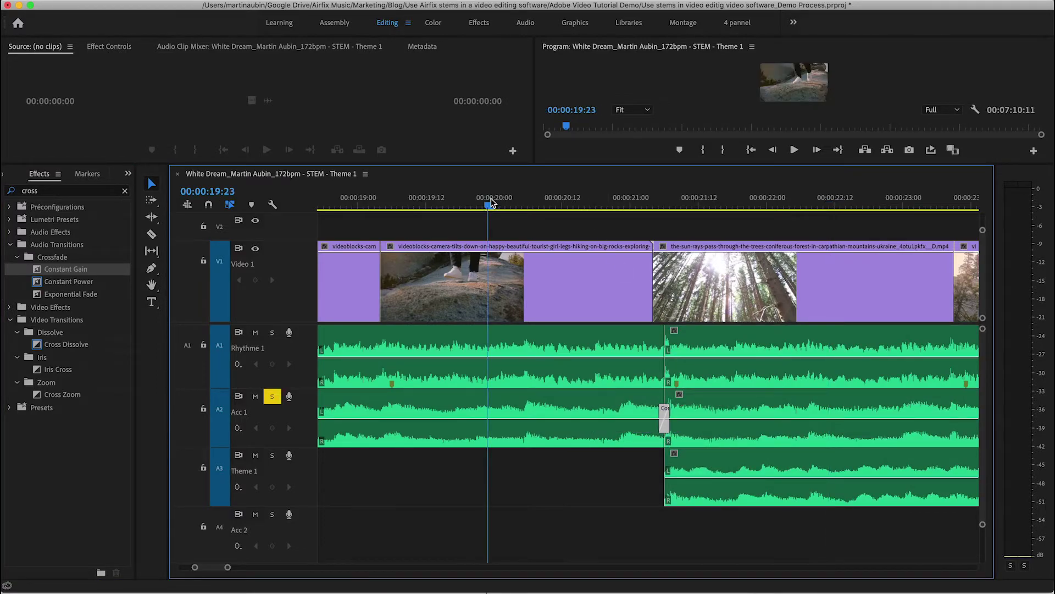
pyautogui.press('space')
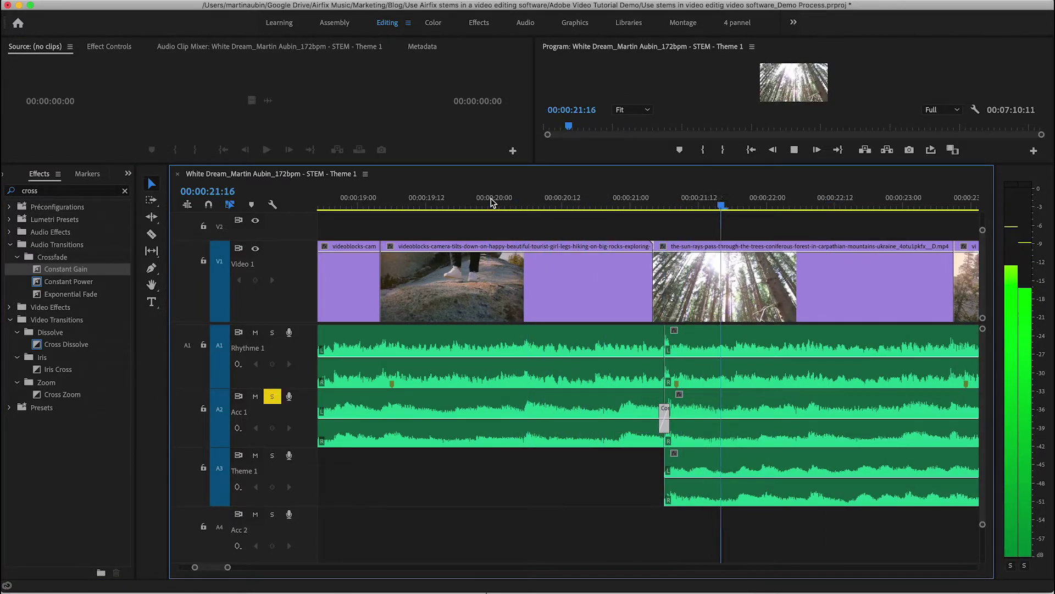
pyautogui.press('space')
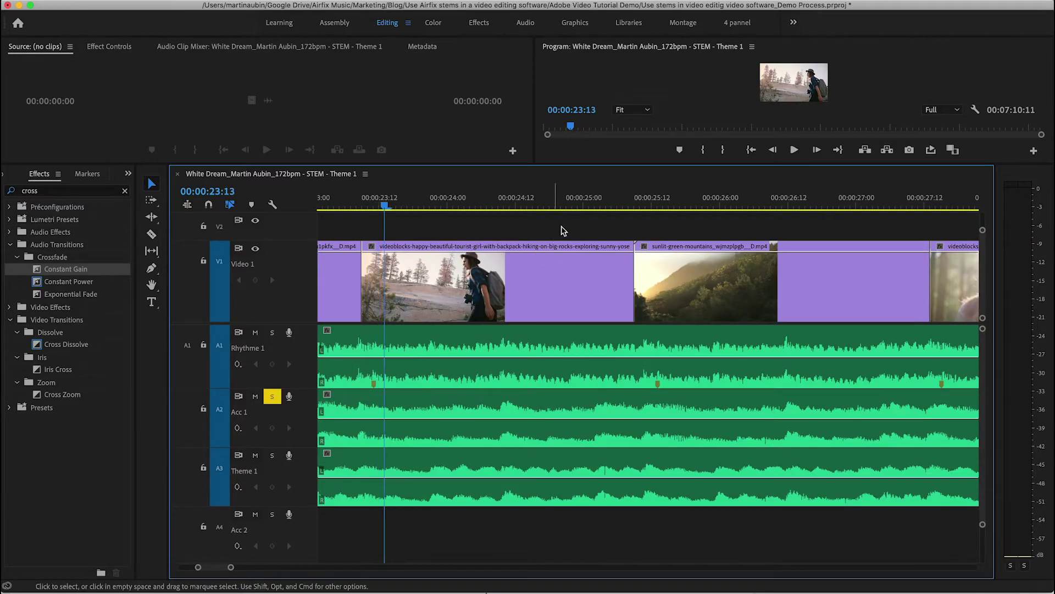
# Add a Constant Gain crossfade to the start of the Theme 1 clip at the 21:07 join
pyautogui.press('-')
pyautogui.press('-')
pyautogui.press('-')
pyautogui.scroll(2, 564, 363)
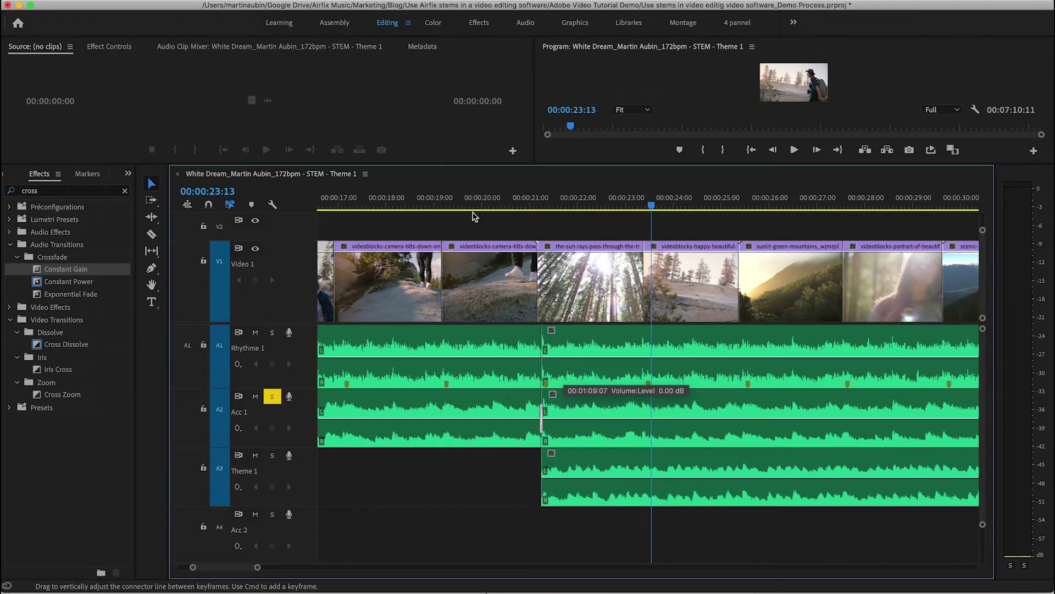
pyautogui.click(486, 201)
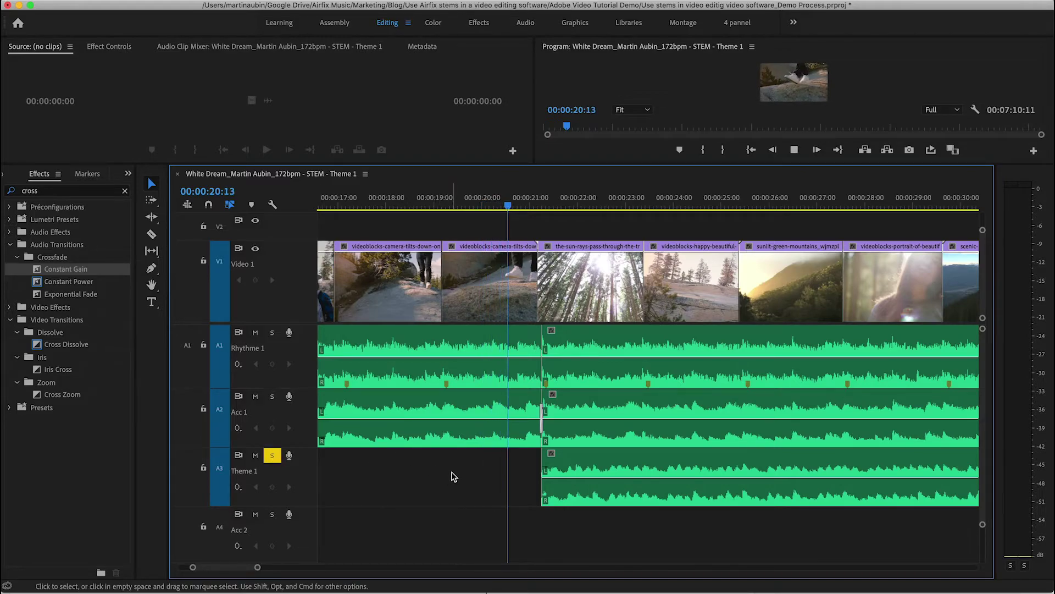
pyautogui.press('space')
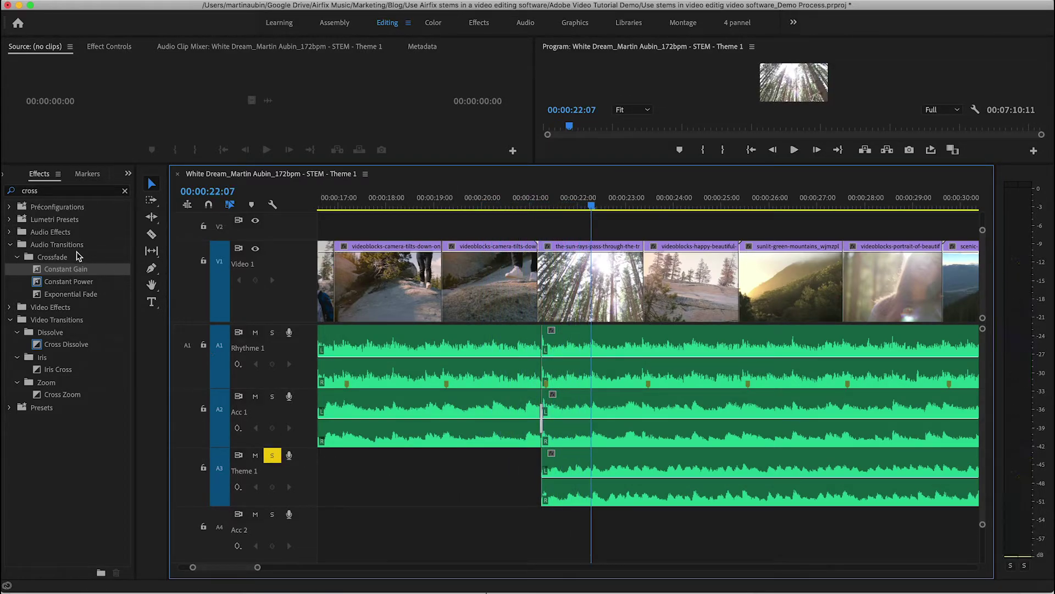
pyautogui.click(65, 271)
pyautogui.moveTo(451, 452); pyautogui.dragTo(543, 471)
# Play across the crossfaded cut and take Theme 1 on A3 out of solo
pyautogui.press('=')
pyautogui.click(368, 201)
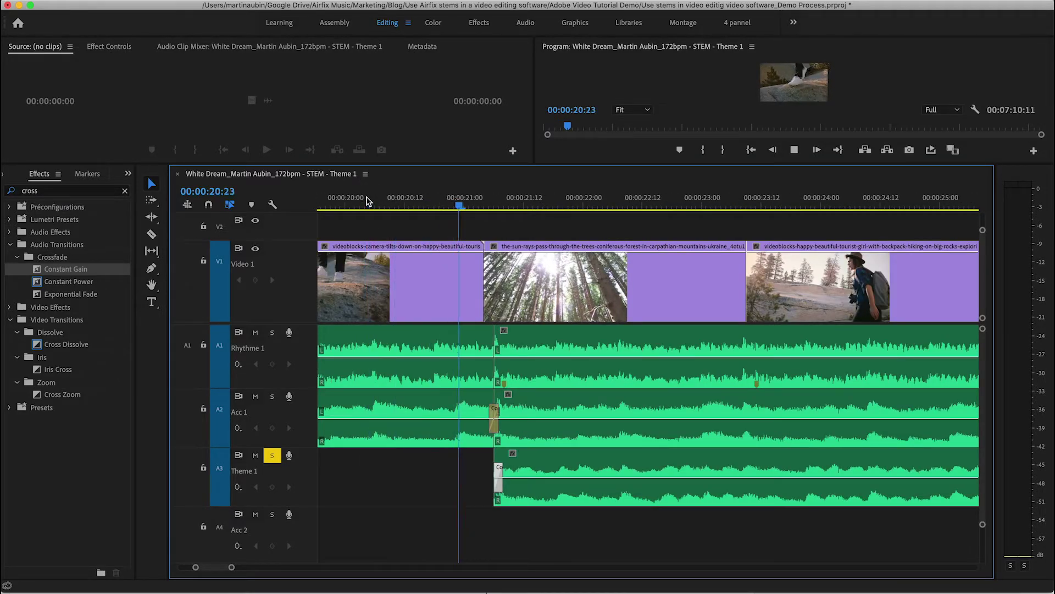
pyautogui.press('space')
pyautogui.click(273, 456)
pyautogui.press('-')
pyautogui.press('-')
pyautogui.press('-')
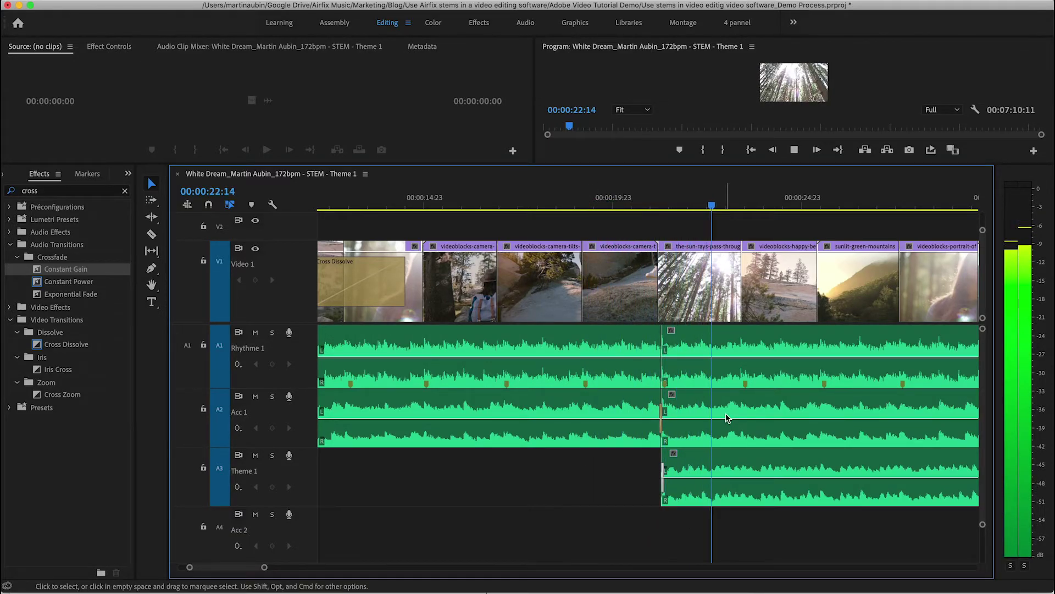
pyautogui.press('-')
pyautogui.press('space')
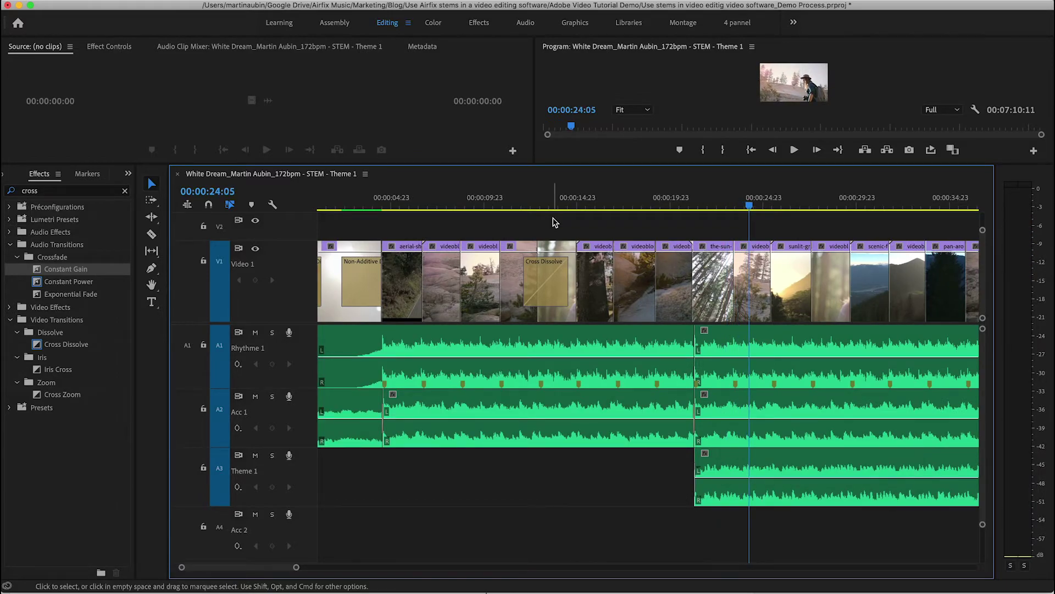
# Play the full mix from near the start and again through the drop at about 20:05
pyautogui.click(359, 206)
pyautogui.press('space')
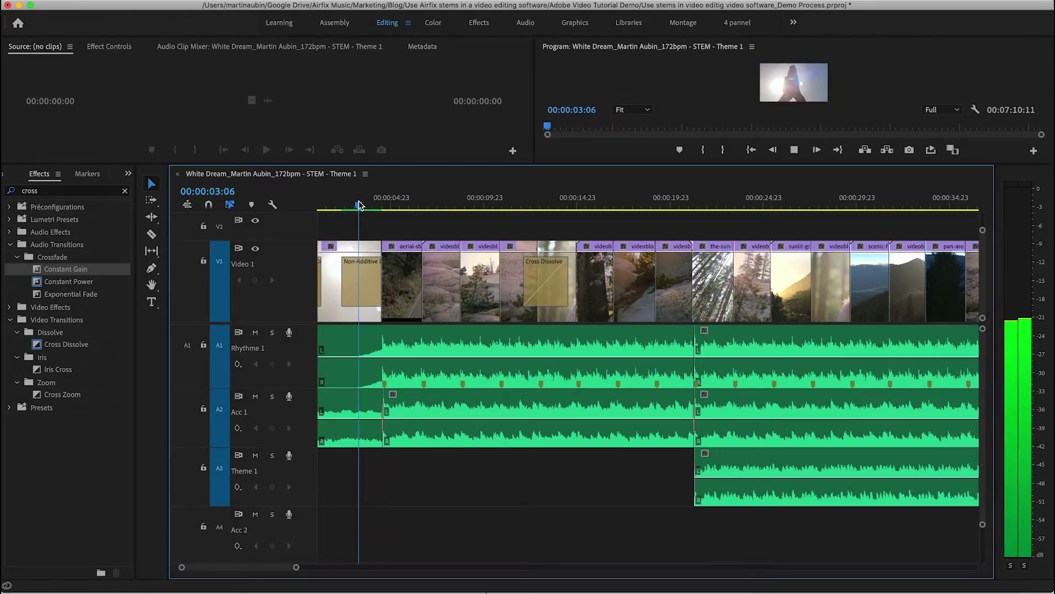
pyautogui.click(676, 207)
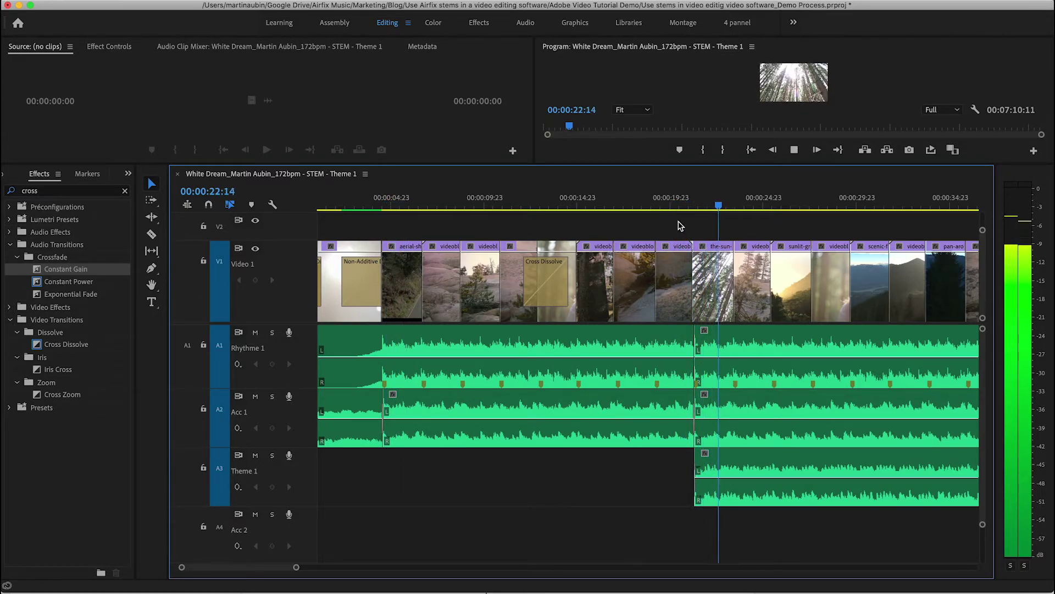
pyautogui.press('space')
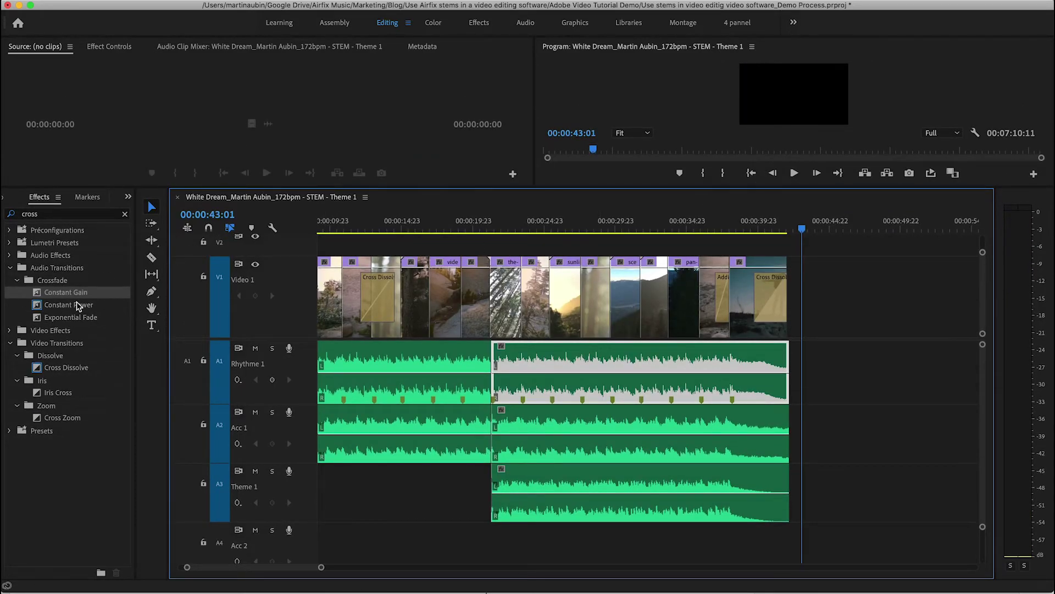
# Add Exponential Fade transitions to the ends of the Rhythm 1 and Acc 1 clips
pyautogui.click(70, 319)
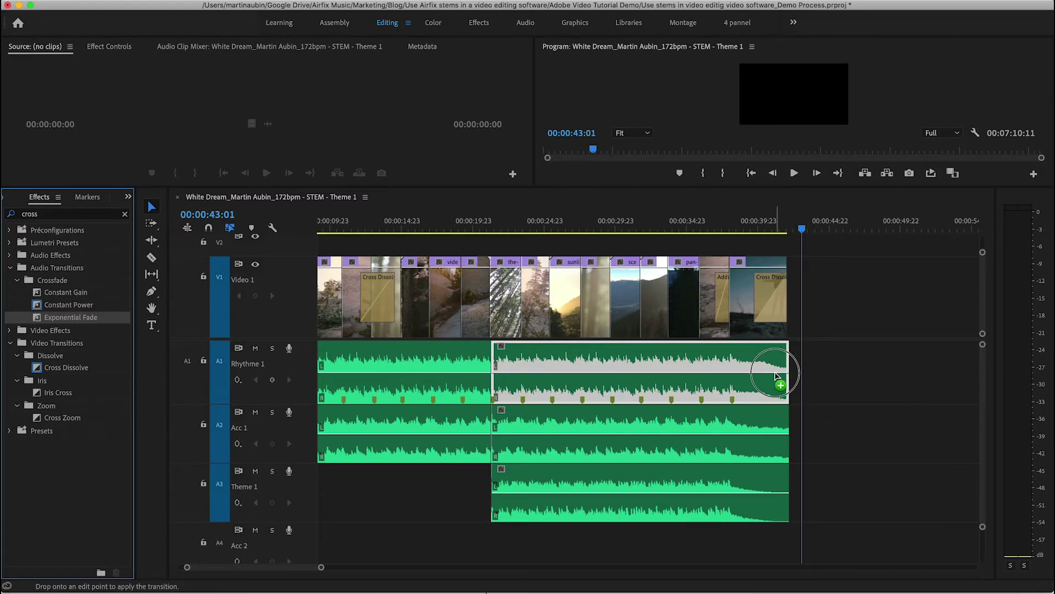
pyautogui.moveTo(779, 364); pyautogui.dragTo(752, 367)
pyautogui.click(110, 319)
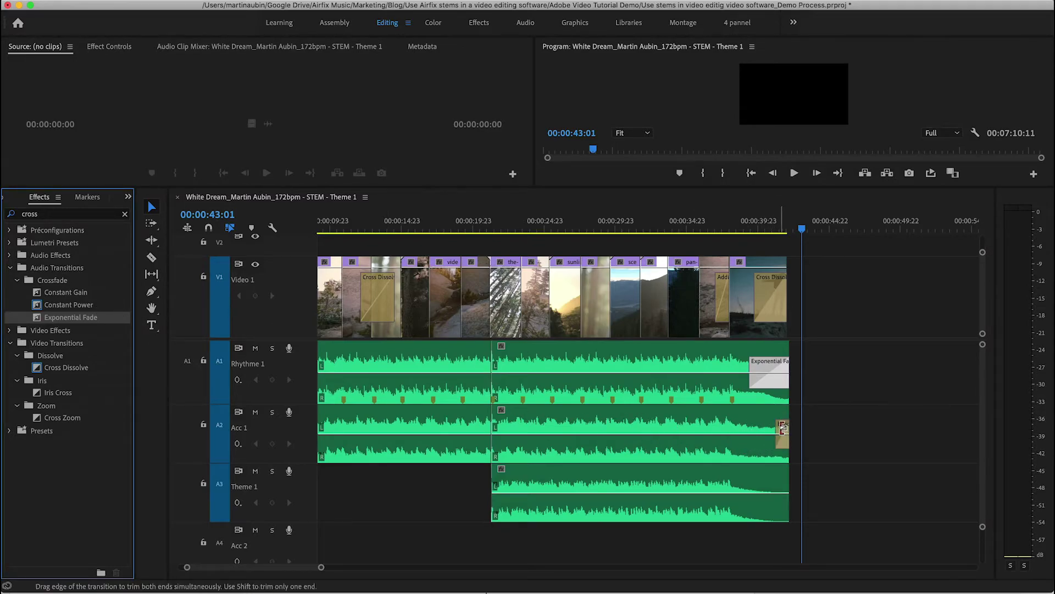
pyautogui.moveTo(783, 427); pyautogui.dragTo(751, 429)
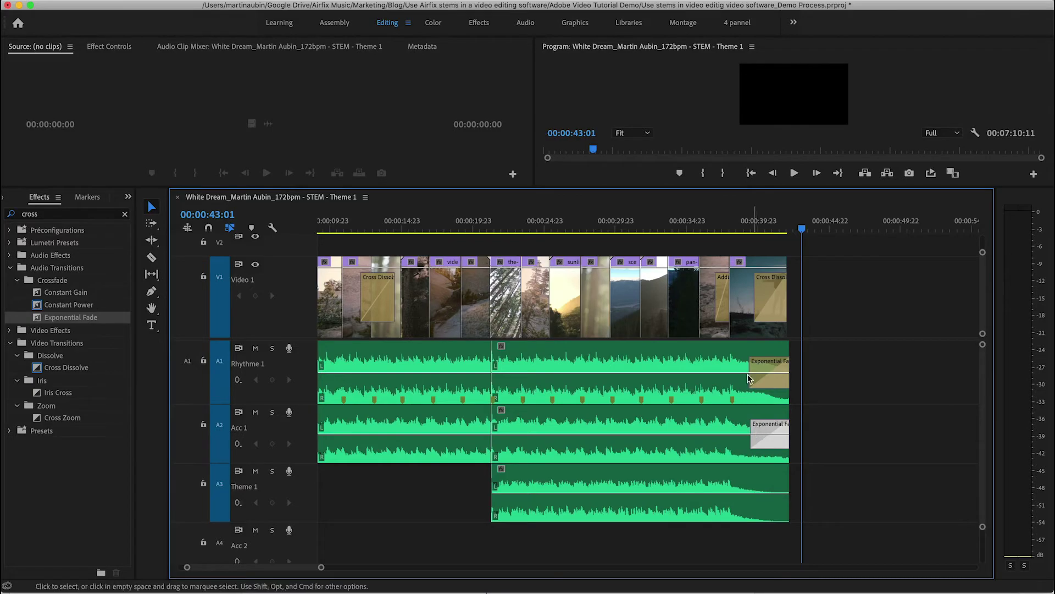
# Play back the fade-out and align the Rhythm 1 fade start with Acc 1's
pyautogui.click(726, 231)
pyautogui.press('space')
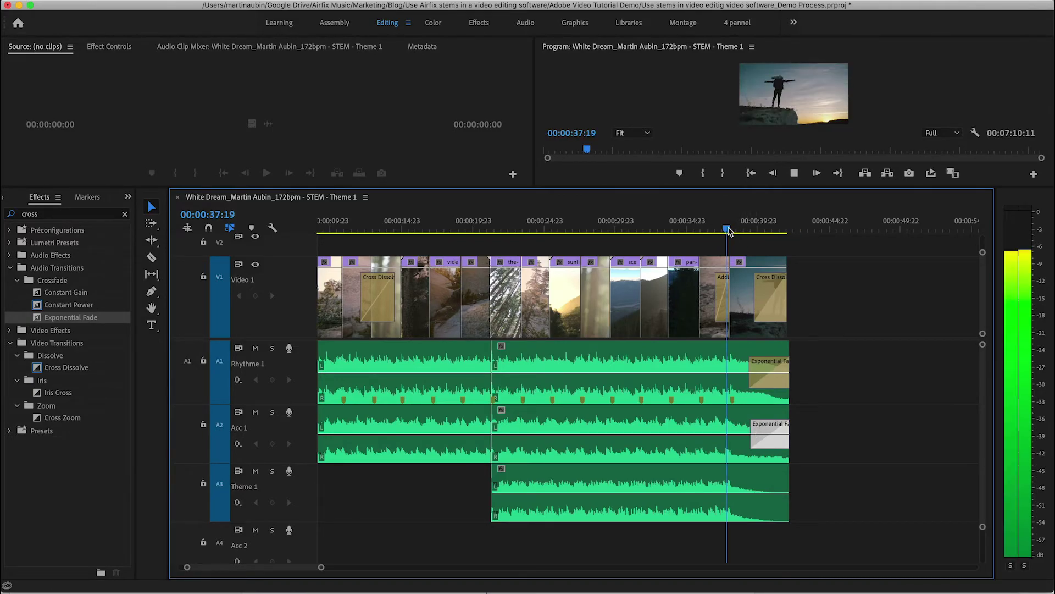
pyautogui.press('=')
pyautogui.press('=')
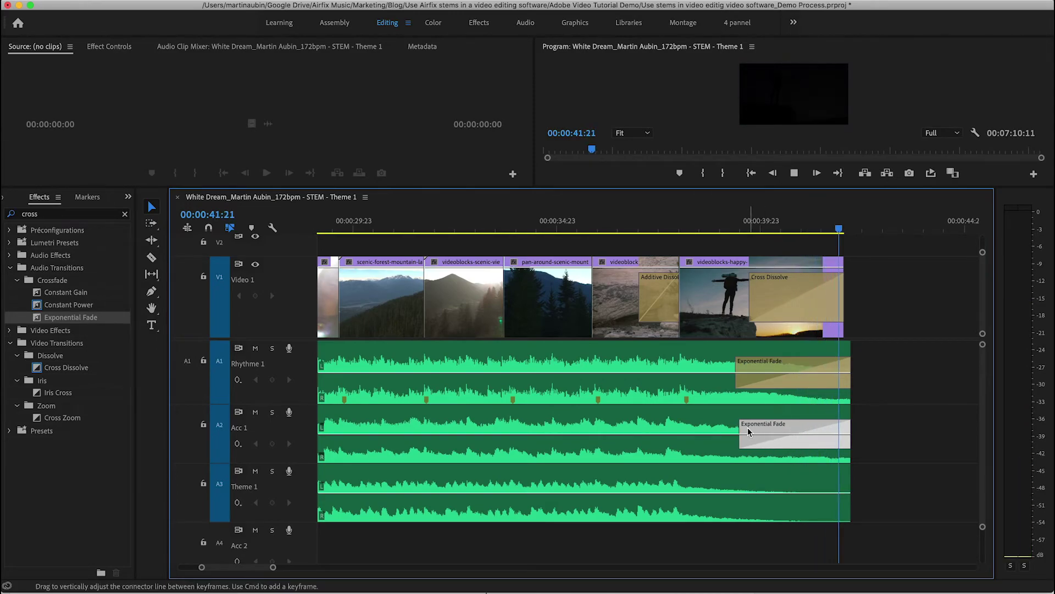
pyautogui.moveTo(742, 366); pyautogui.dragTo(745, 366)
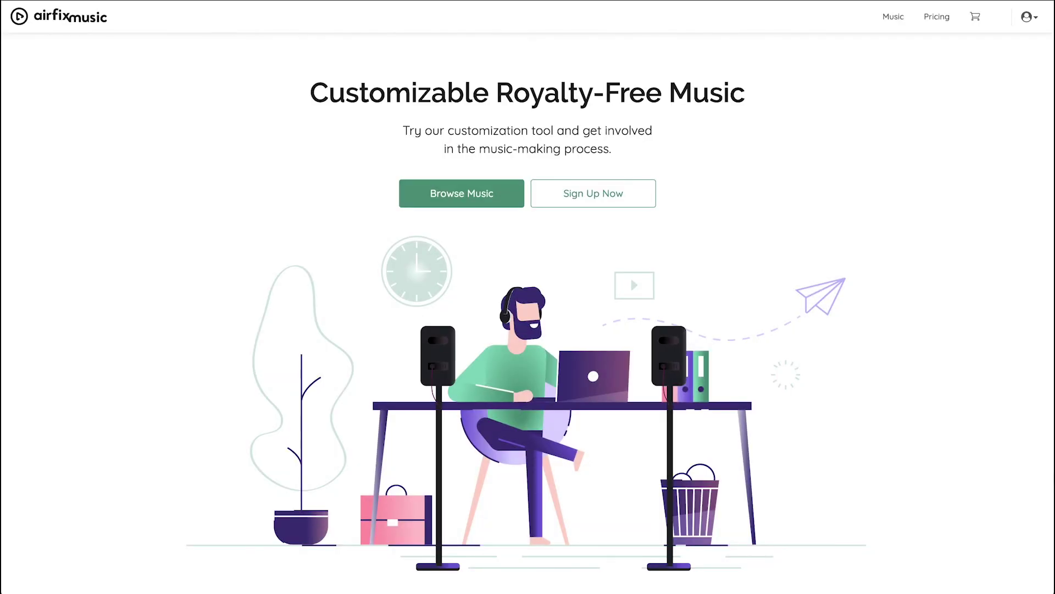
# Scroll the airfixmusic.com homepage down to the Popular Songs table with artist, length and BPM
pyautogui.scroll(-10, 528, 297)
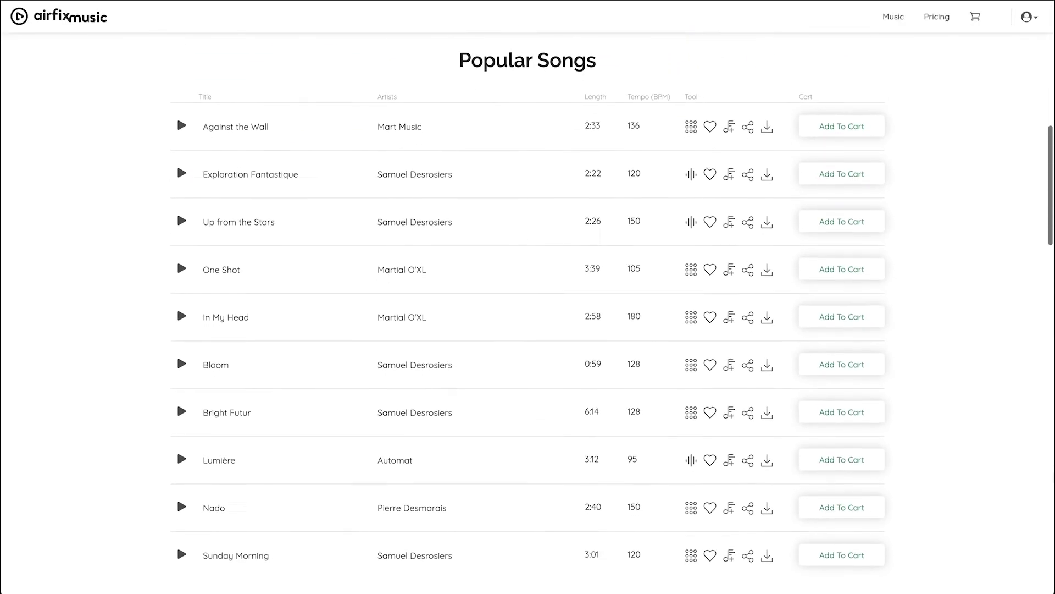